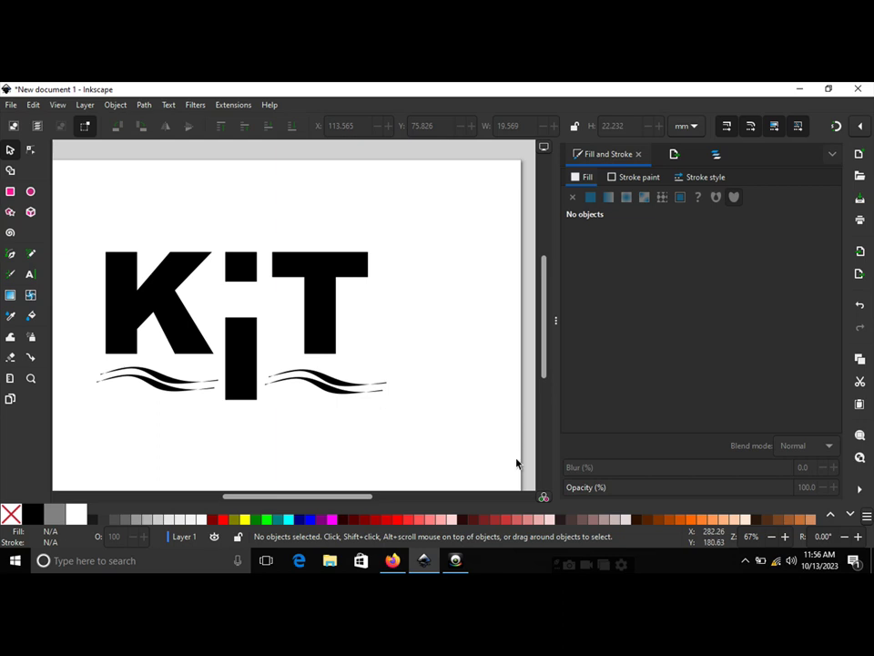
Step: Box-select the old KiT lettering and both wave shapes, then delete them
left_click(458, 567)
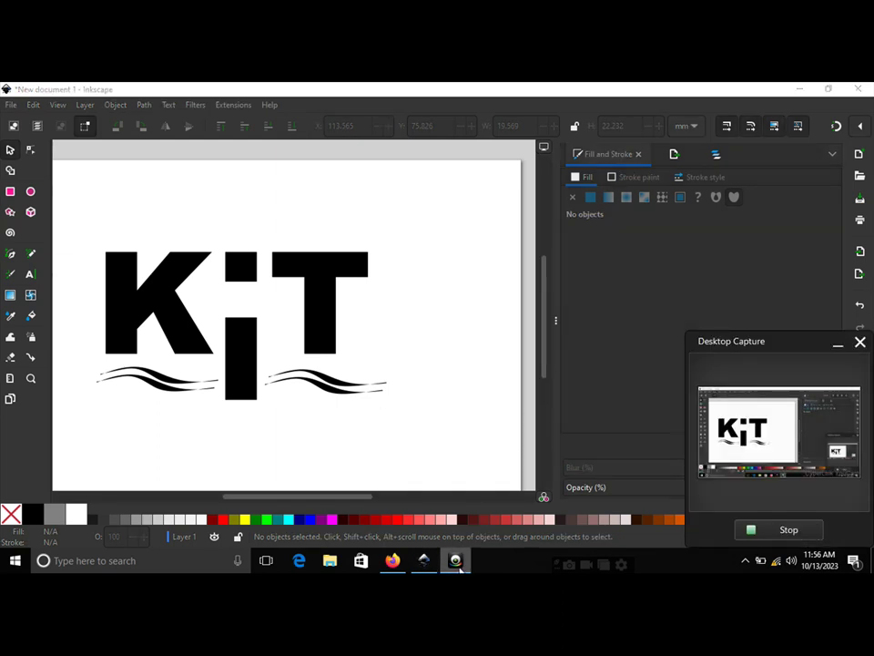
left_click(458, 563)
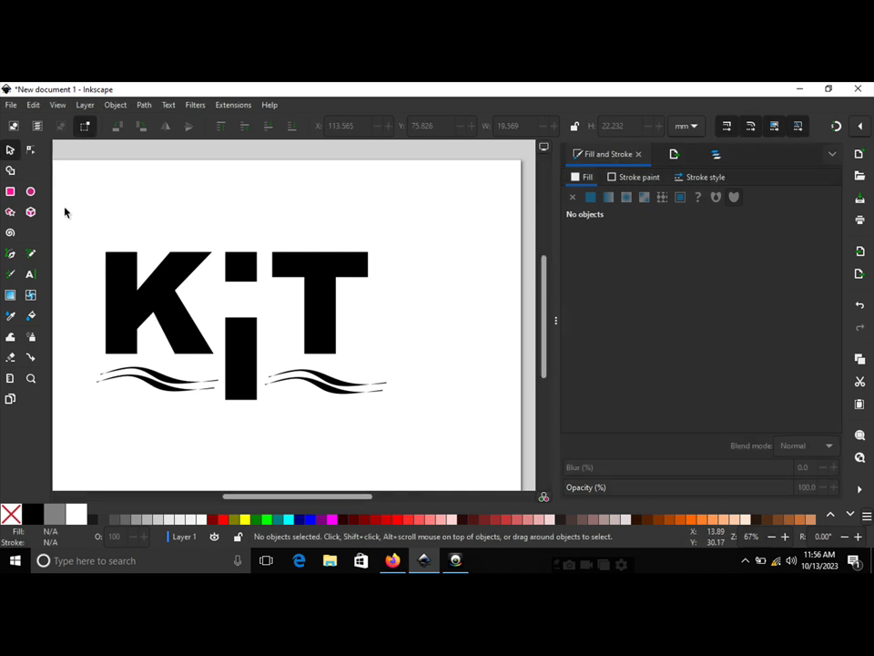
left_click_drag(64, 213, 419, 456)
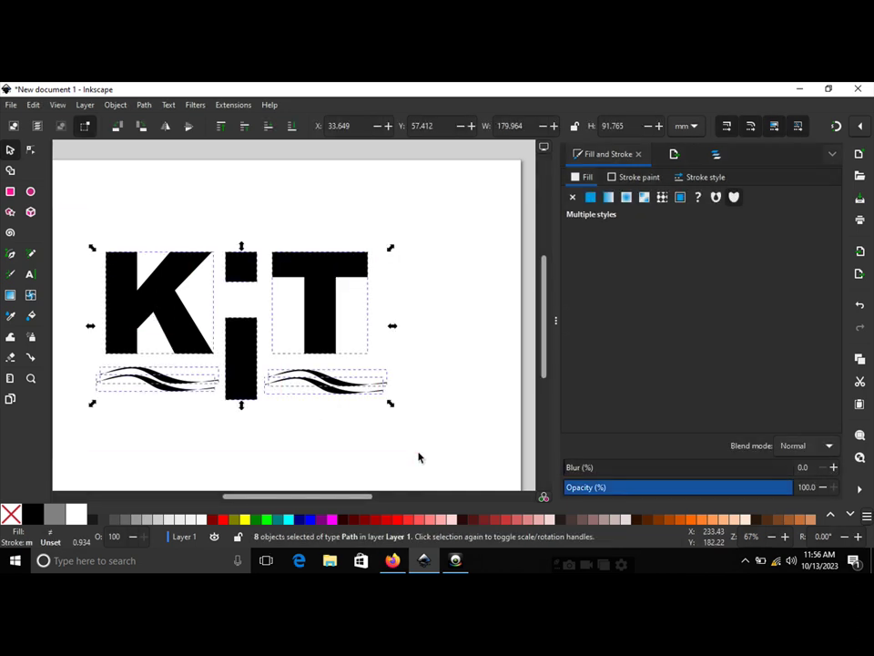
key("Delete")
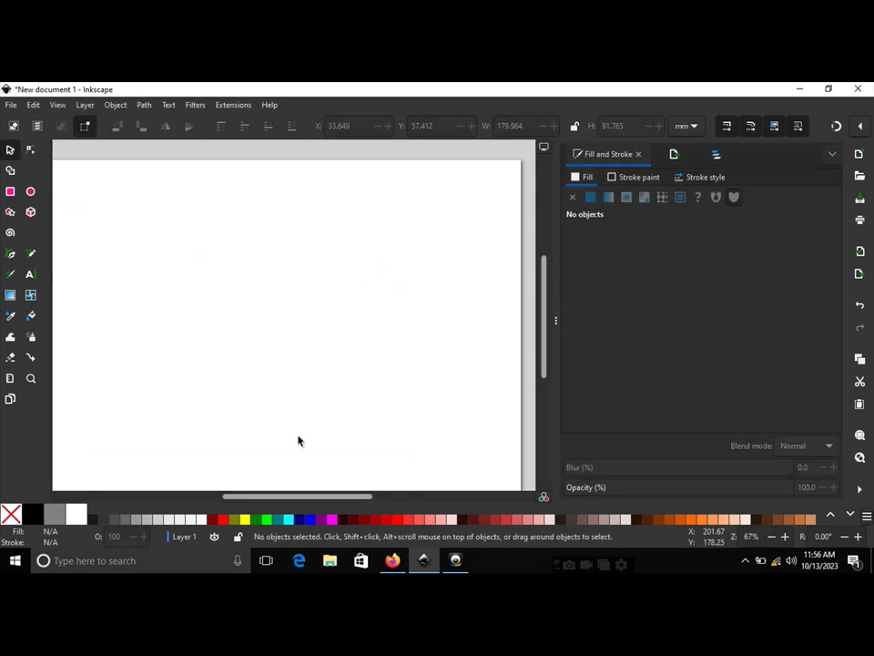
Step: Type 'KIT' in Arial Heavy 144 pt on the page
left_click(30, 275)
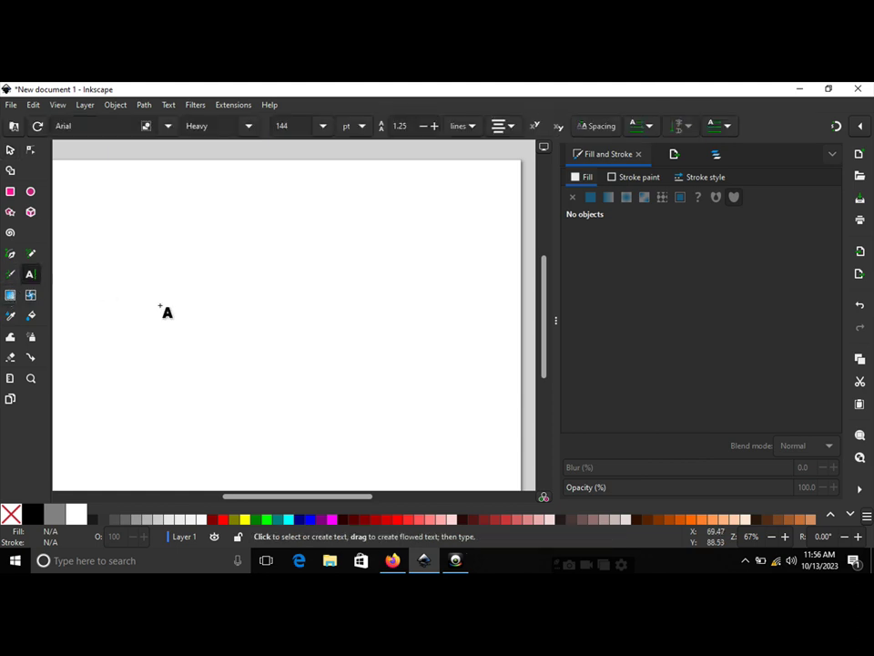
left_click(178, 316)
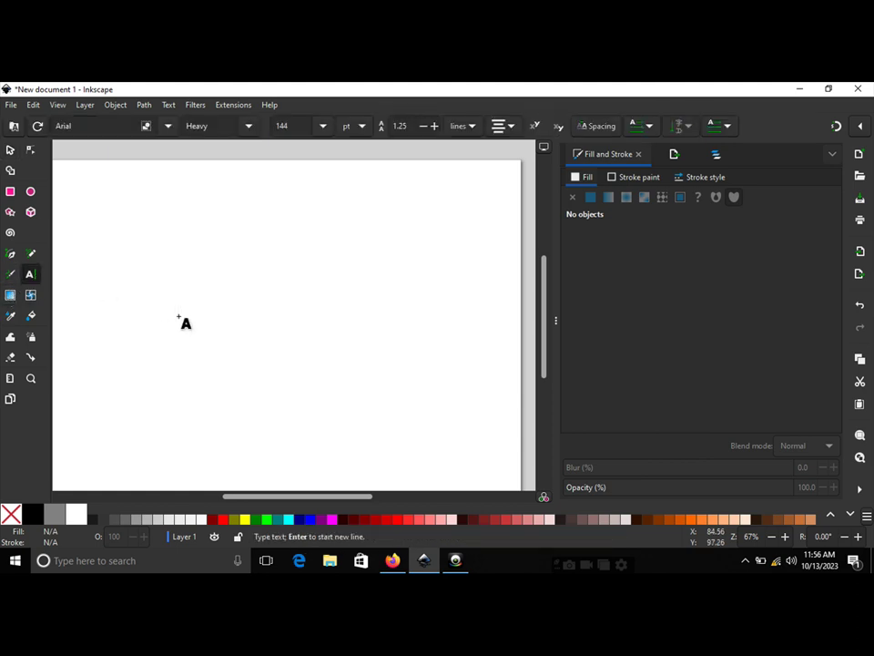
type("ki")
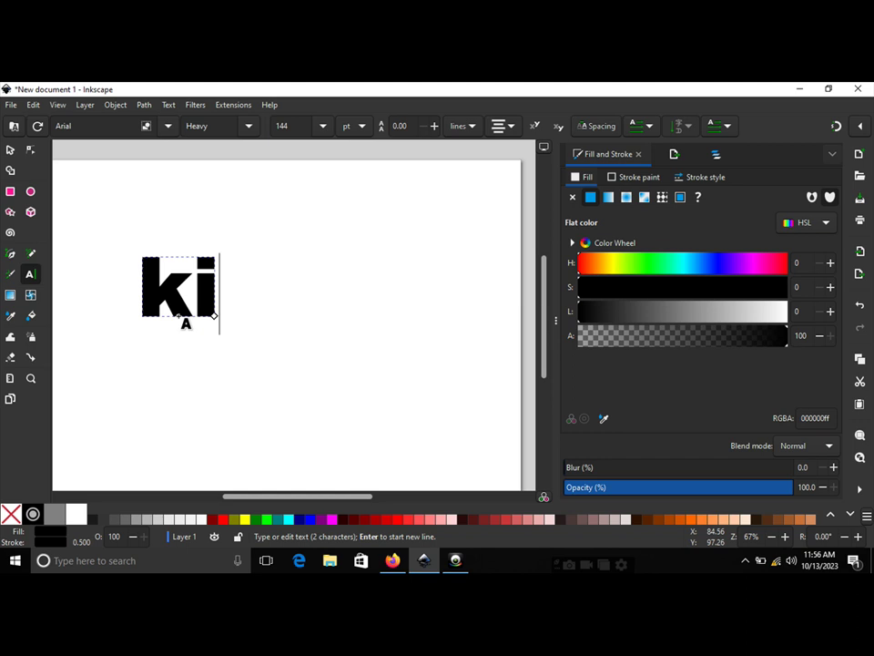
key("BackSpace")
key("BackSpace")
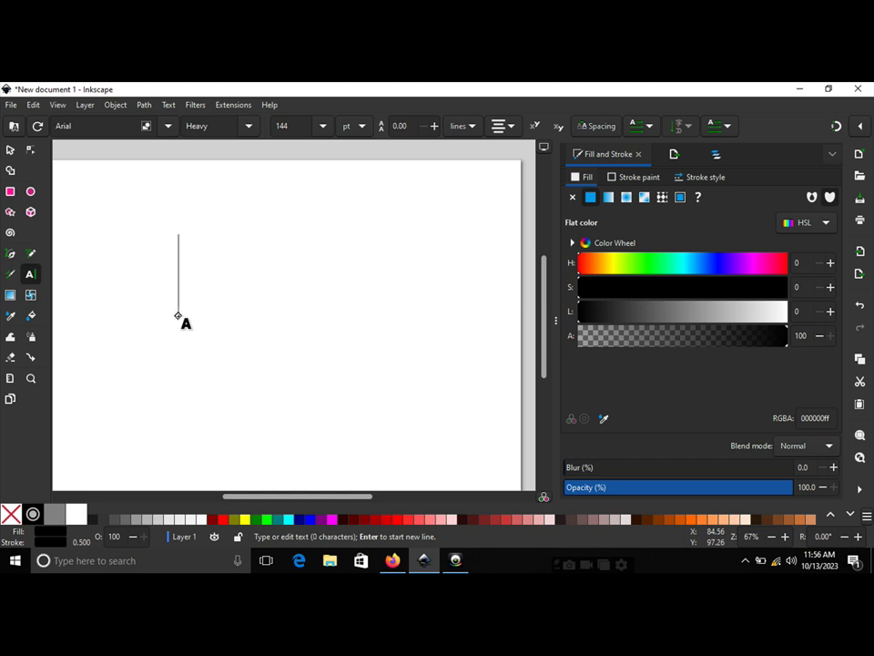
type("KIT")
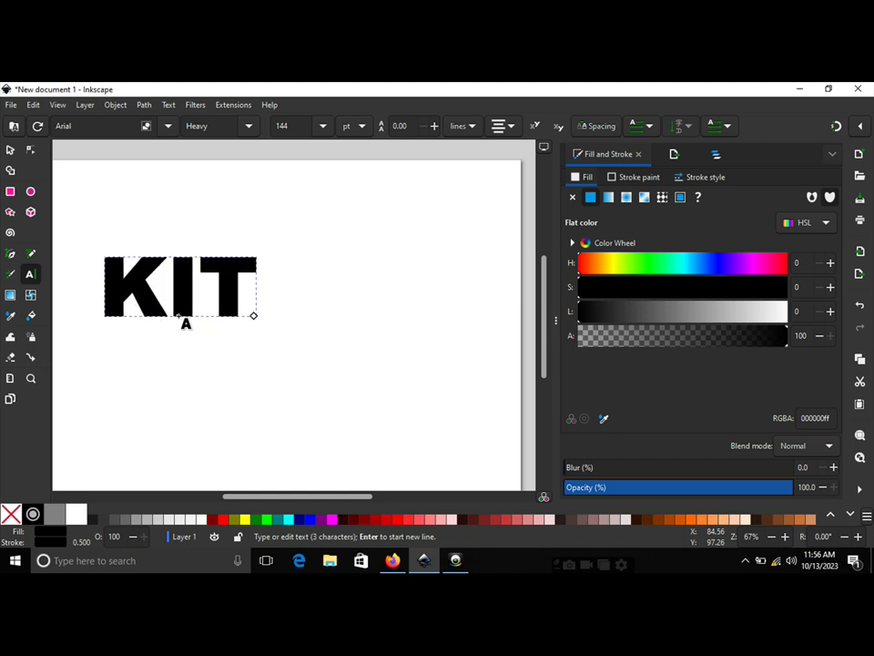
Step: Scale the KIT text up to about 162 × 64 mm and center it on the page
double_click(126, 281)
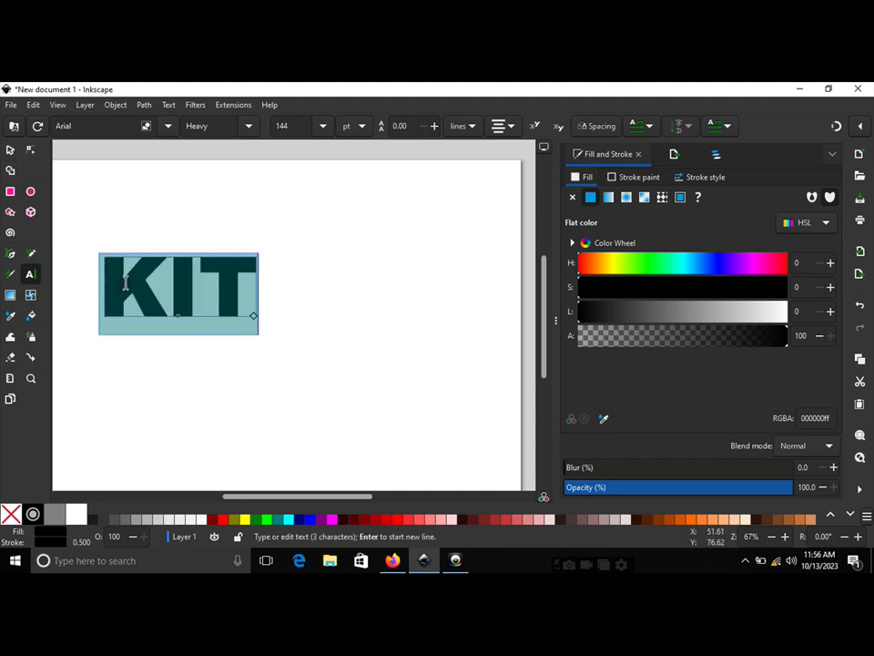
left_click(10, 148)
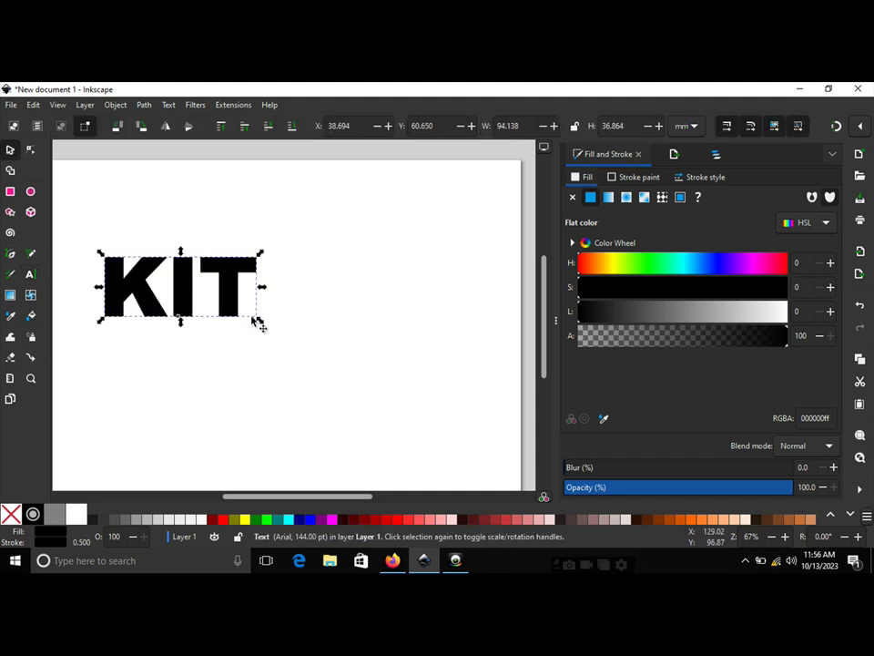
left_click_drag(260, 321, 316, 344)
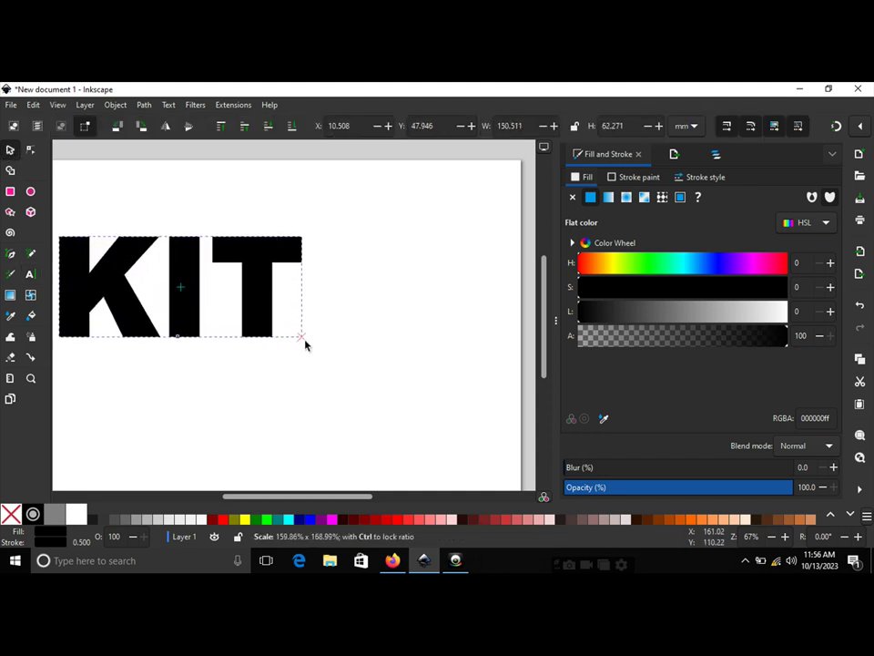
left_click_drag(262, 310, 356, 330)
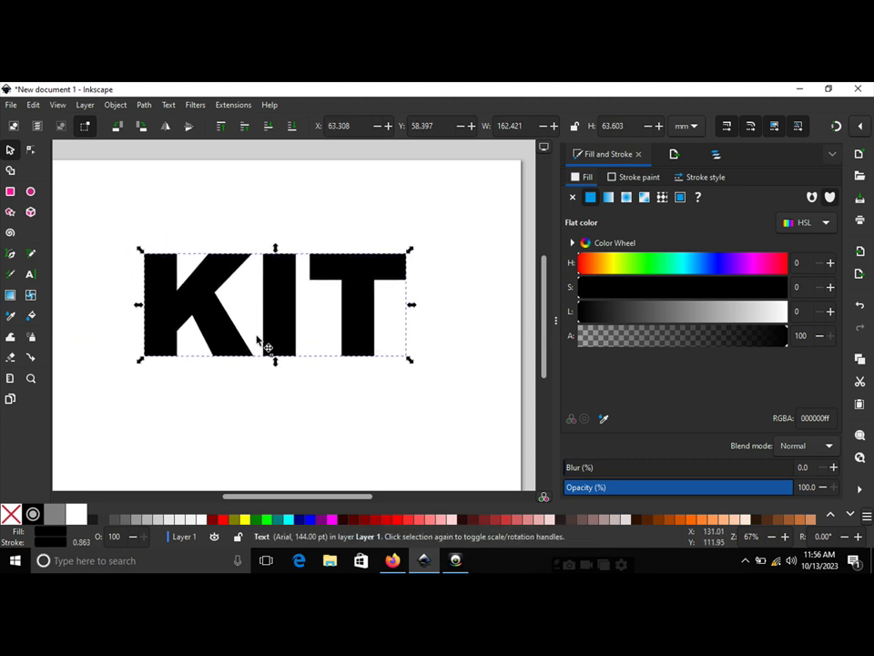
Step: Convert the KIT text into a path with Path > Object to Path
left_click(167, 107)
mouse_move(143, 105)
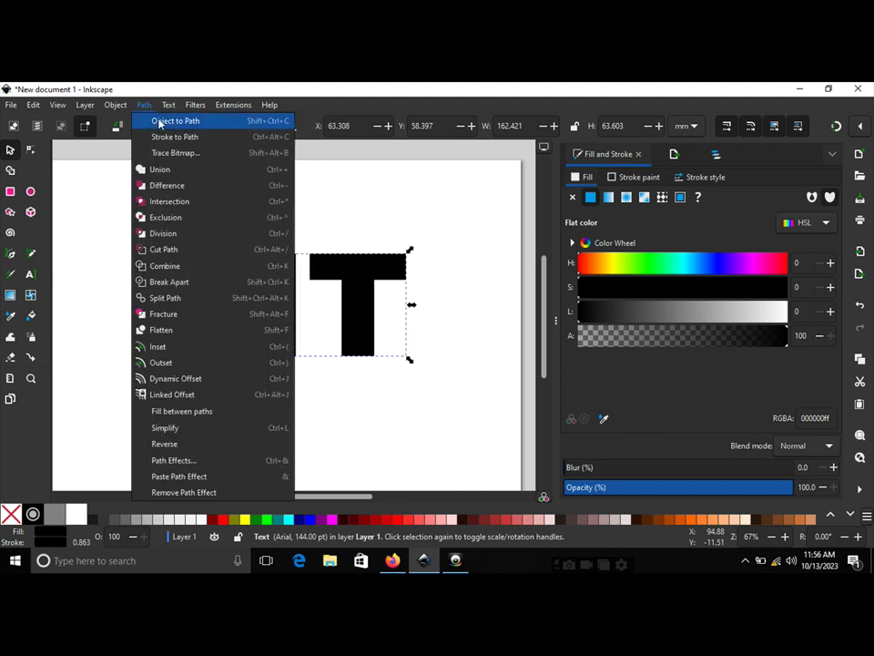
left_click(159, 124)
left_click(256, 384)
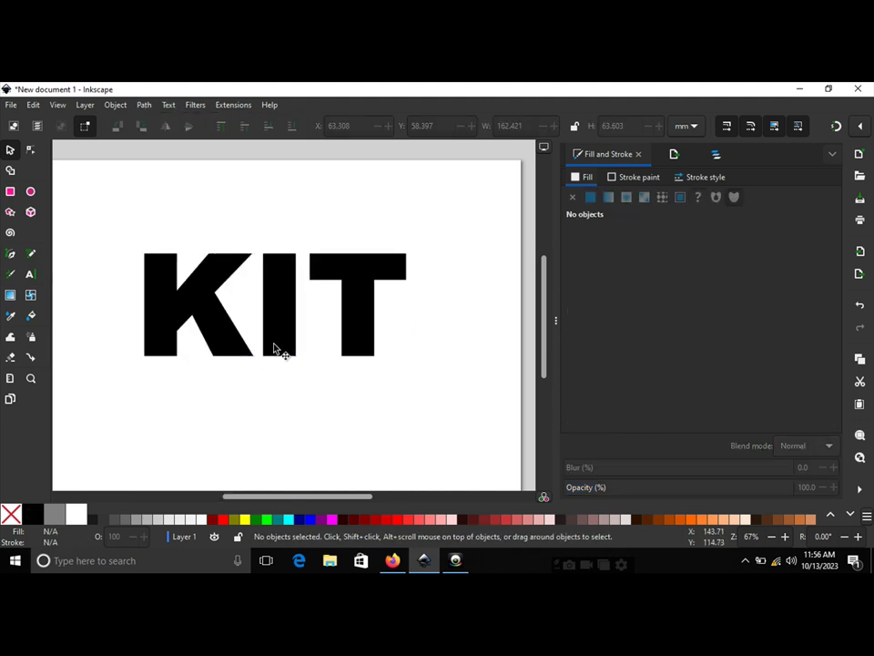
left_click(275, 352)
Step: Lower the I's bottom nodes three steps so the shape becomes 162 × 91 mm
key("n")
left_click_drag(301, 369, 262, 356)
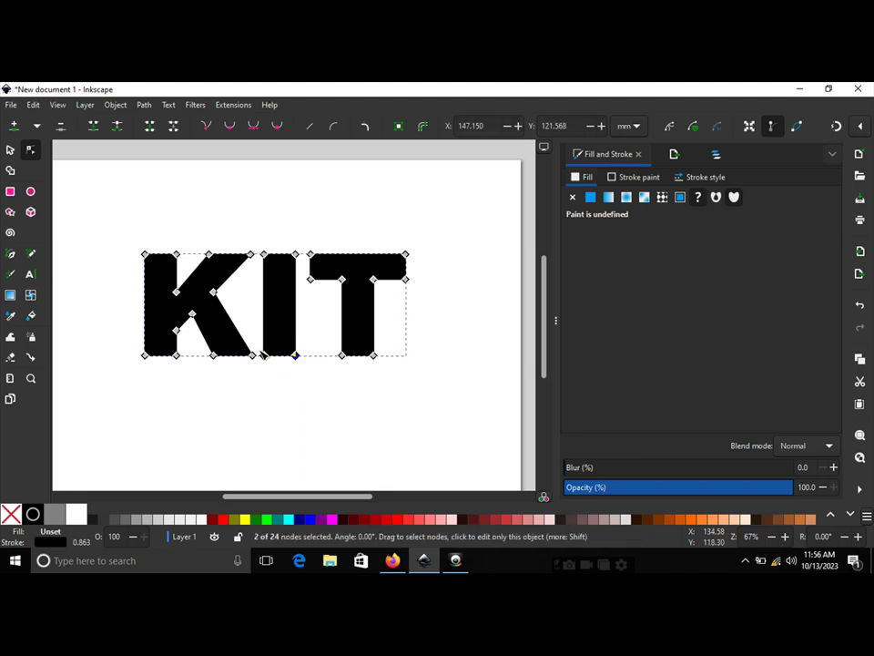
key("Down")
key("Down")
key("Down")
key("Down")
key("Down")
key("Down")
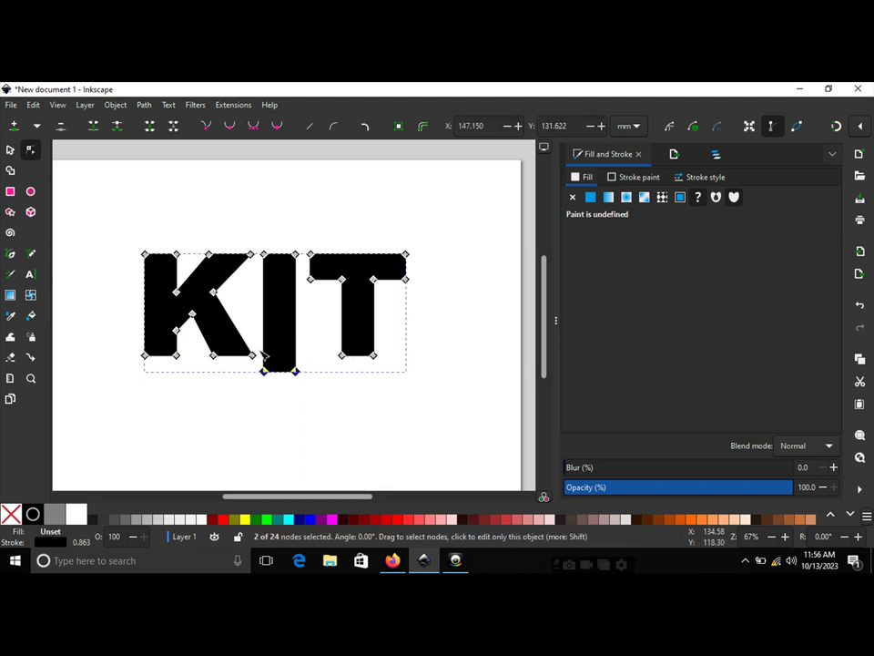
key("Down")
key("Down")
key("Down")
key("Down")
key("Down")
key("Down")
key("Down")
key("Down")
key("Down")
key("Down")
key("Down")
key("Down")
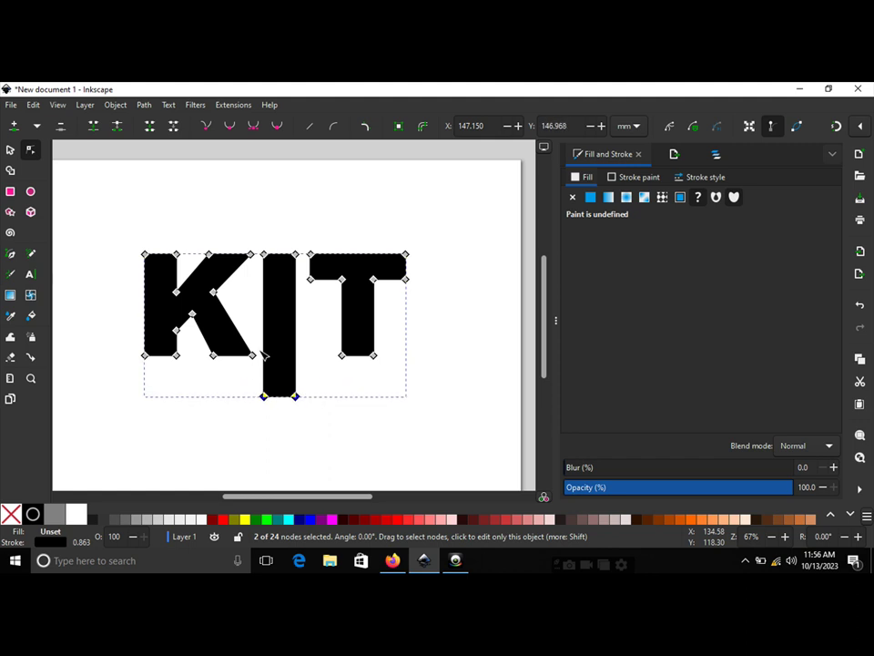
key("Down")
key("Down")
key("Down")
key("Down")
key("Down")
left_click(360, 438)
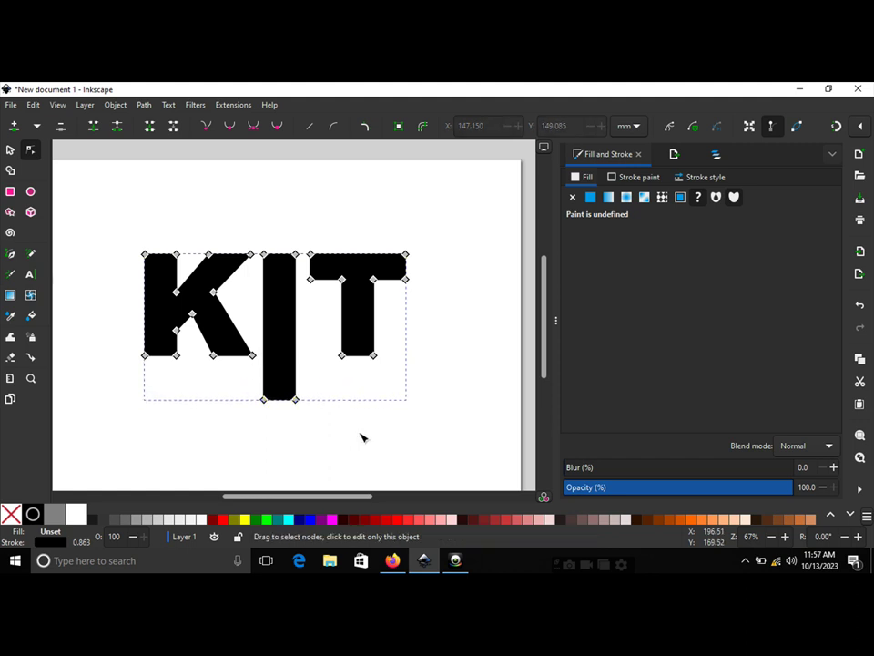
left_click(10, 151)
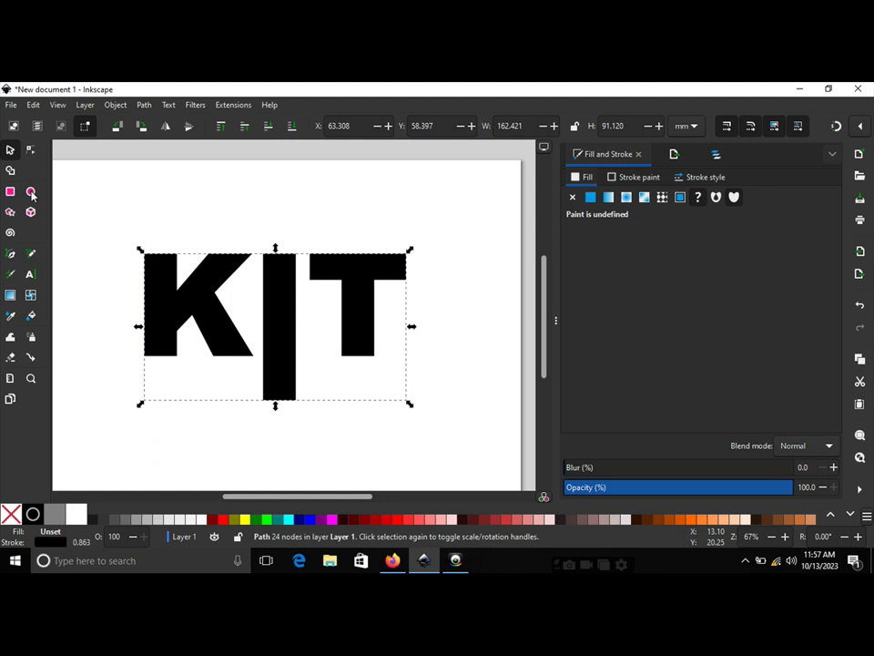
left_click(92, 272)
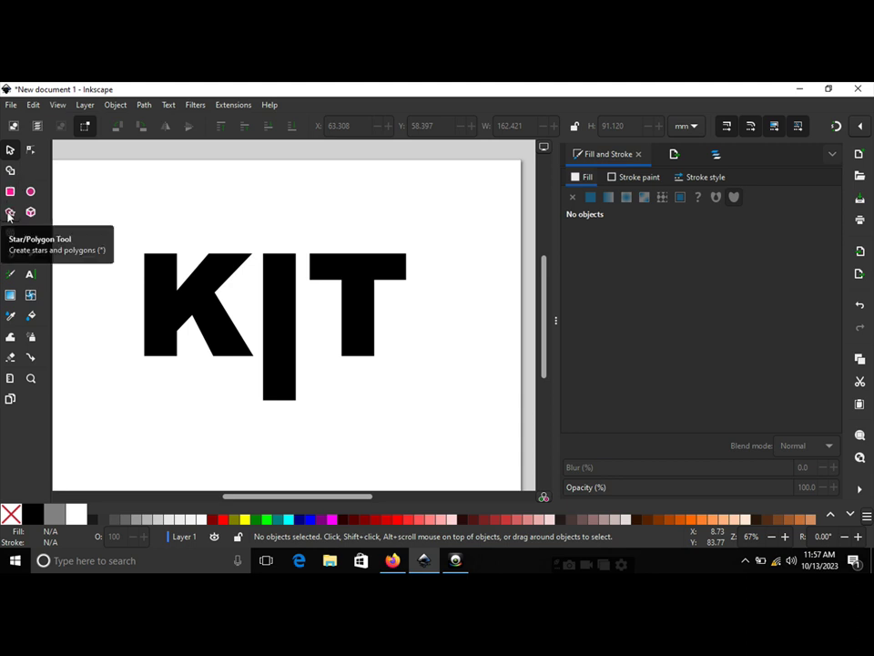
Step: Draw a straight 69 mm horizontal line under the K, reaching to the I stem
left_click(11, 256)
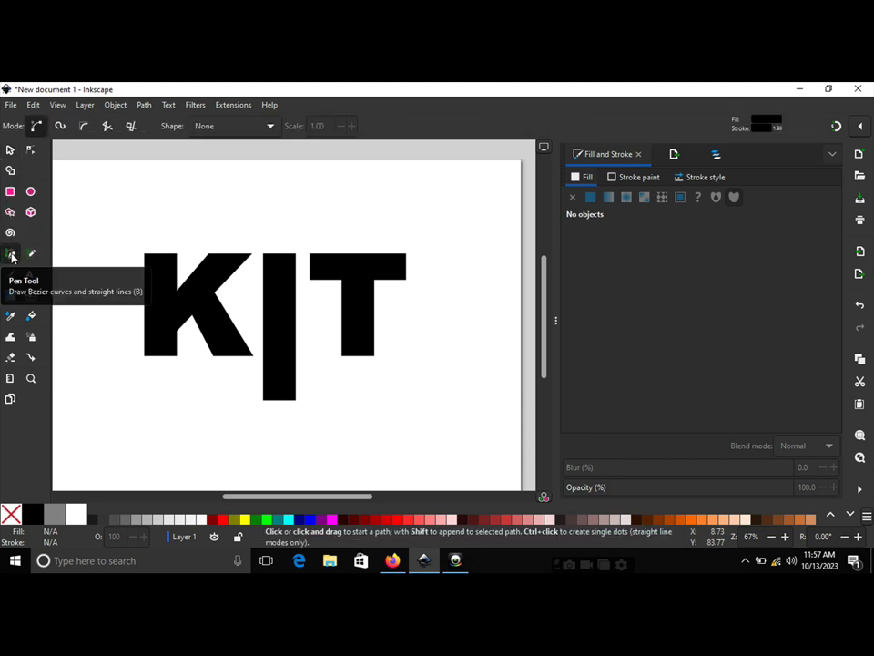
left_click(143, 376)
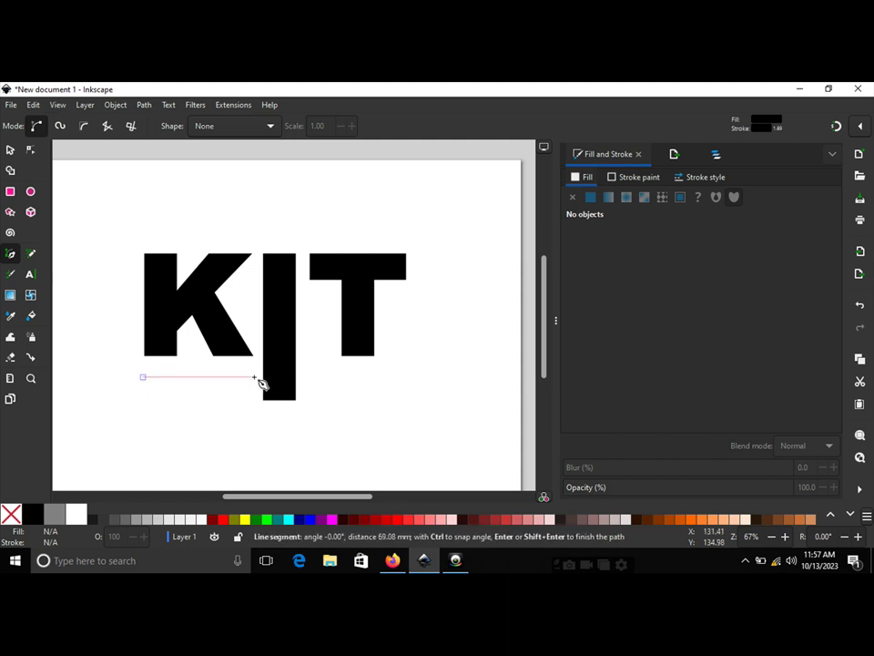
left_click(256, 376)
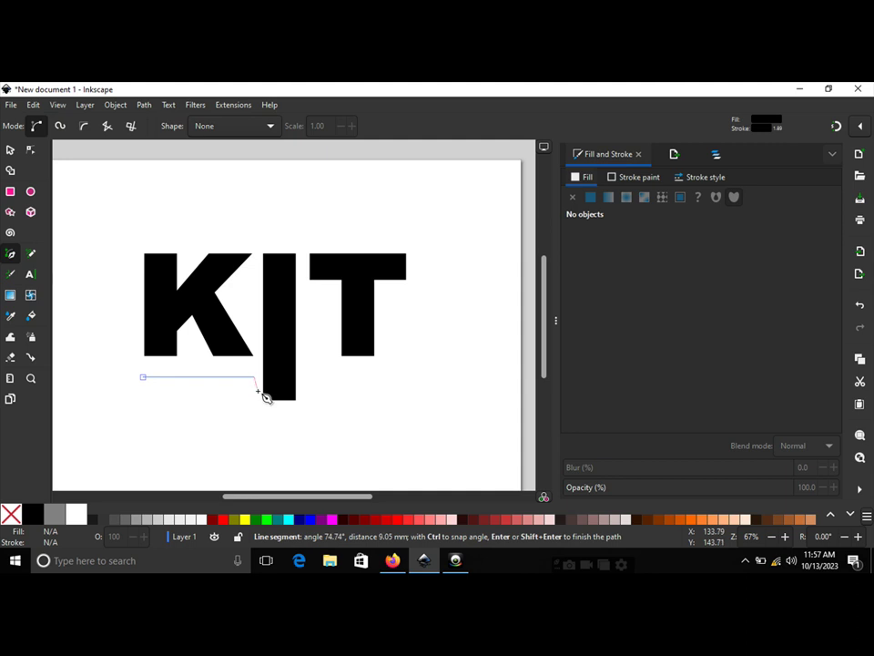
key("Return")
left_click(10, 149)
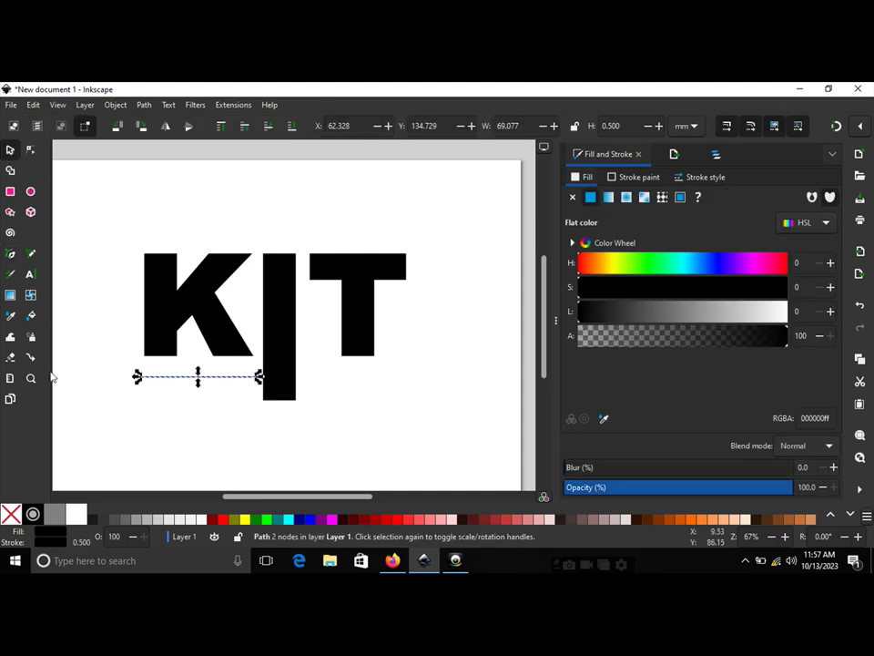
left_click(100, 424)
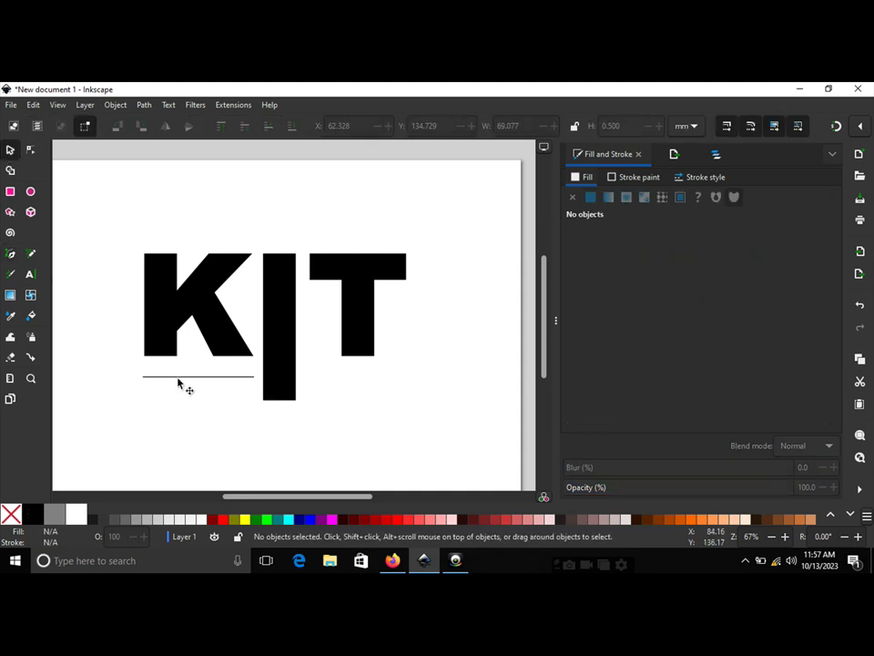
left_click(180, 383)
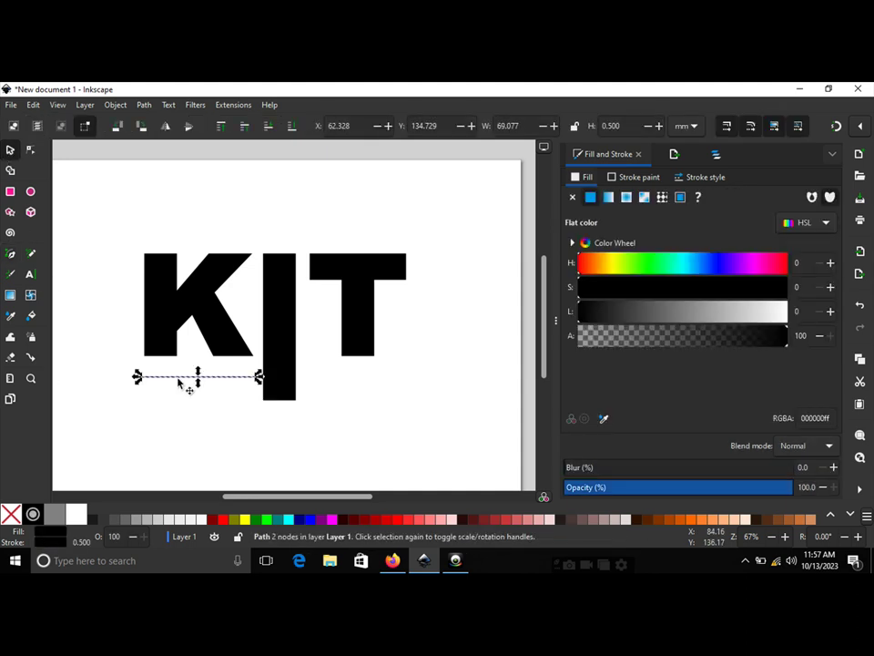
Step: Bend the line under the K into an S-shaped wave with no fill
left_click(146, 105)
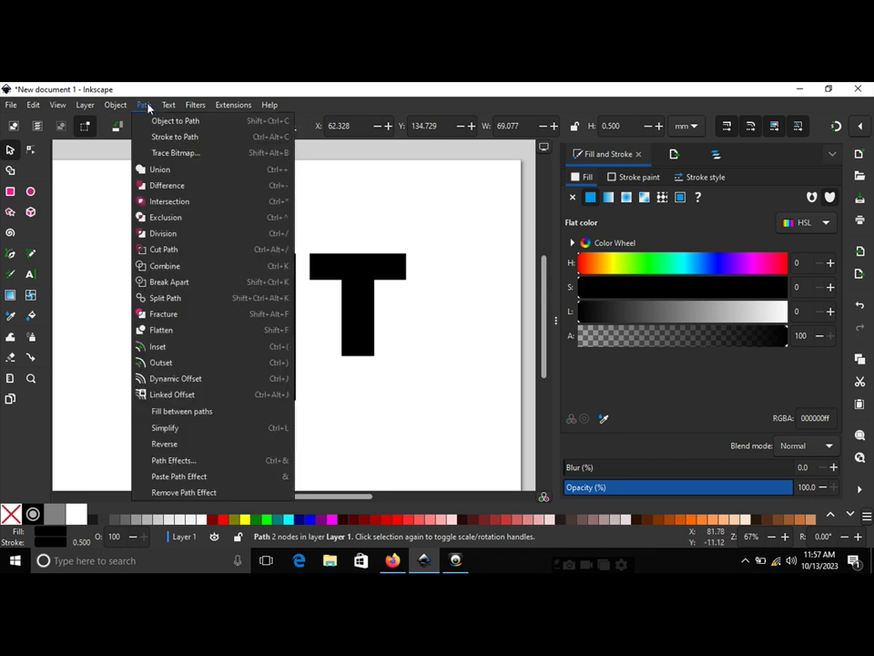
left_click(84, 340)
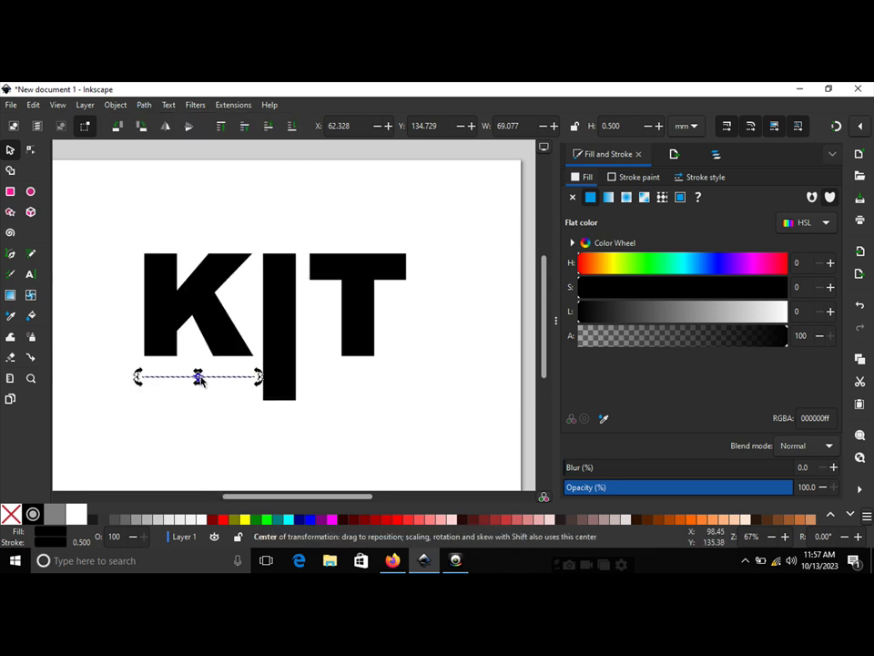
key("n")
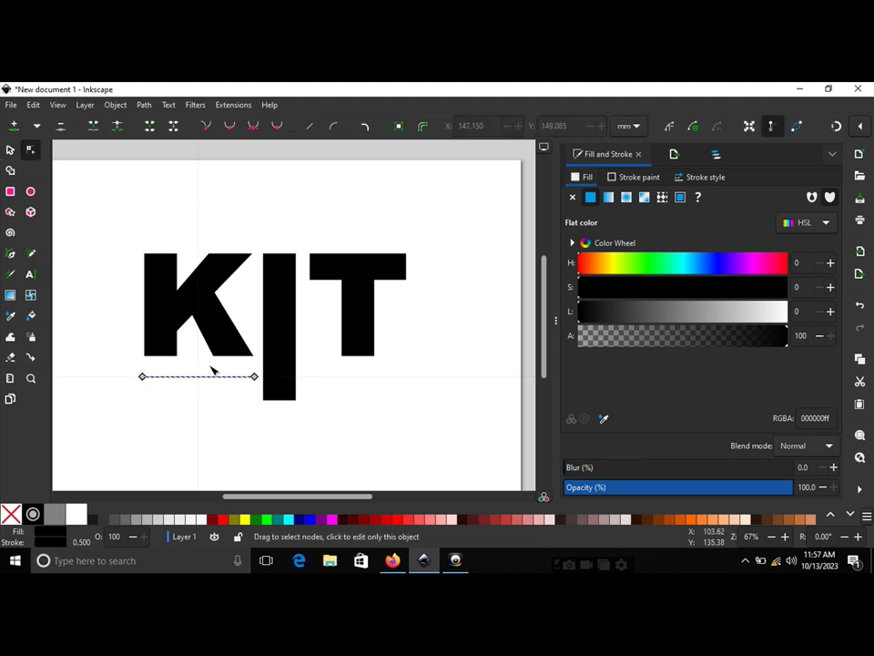
left_click_drag(205, 377, 216, 398)
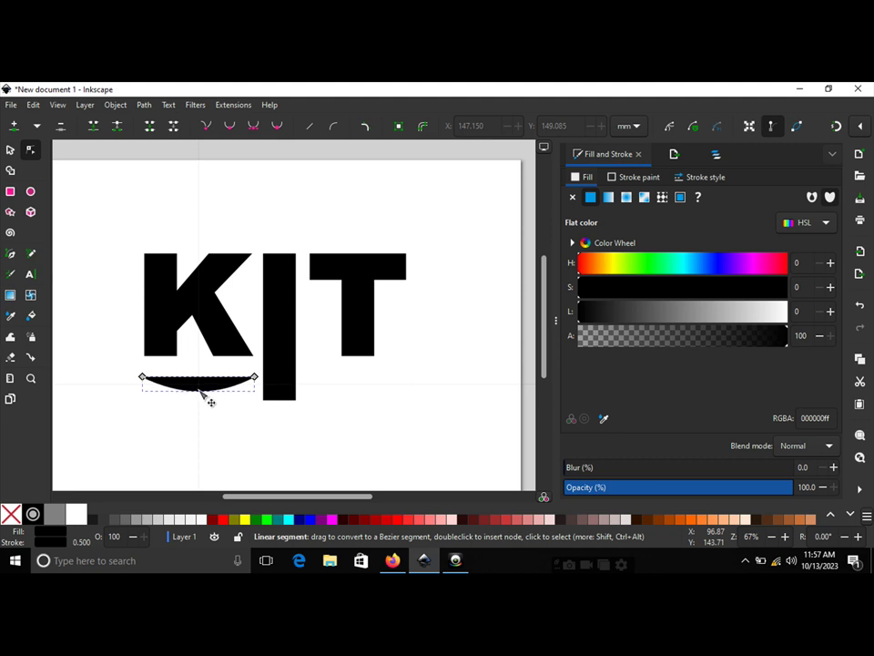
left_click(574, 198)
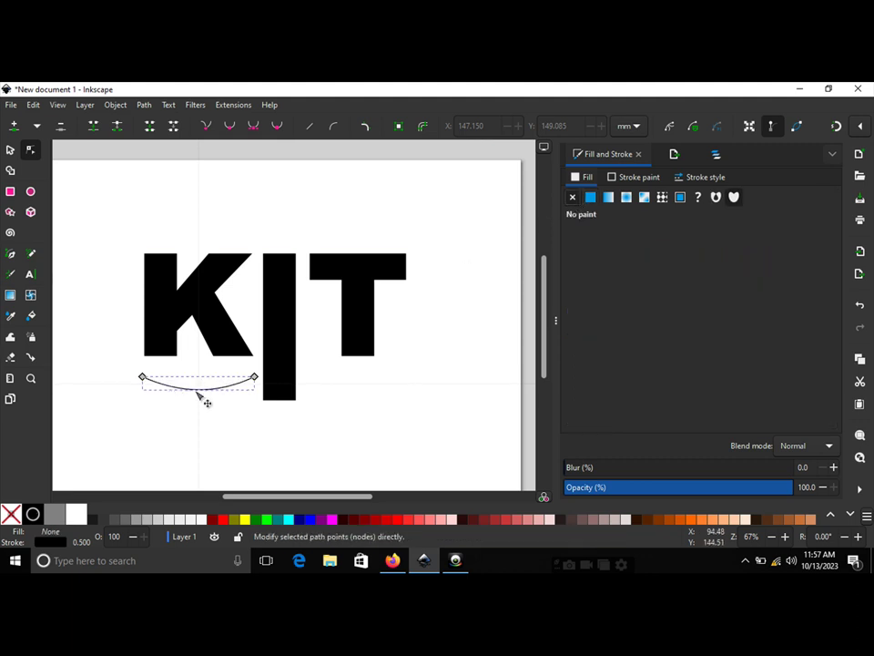
mouse_move(201, 398)
left_mouse_down()
mouse_move(197, 374)
mouse_move(239, 387)
mouse_move(204, 392)
mouse_move(184, 371)
left_mouse_up()
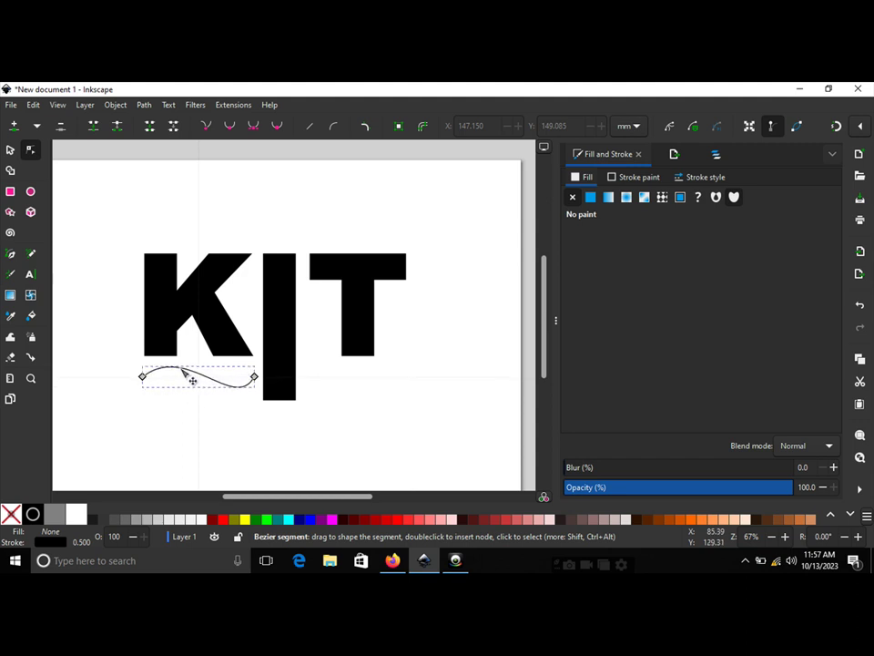
left_click_drag(252, 389, 230, 390)
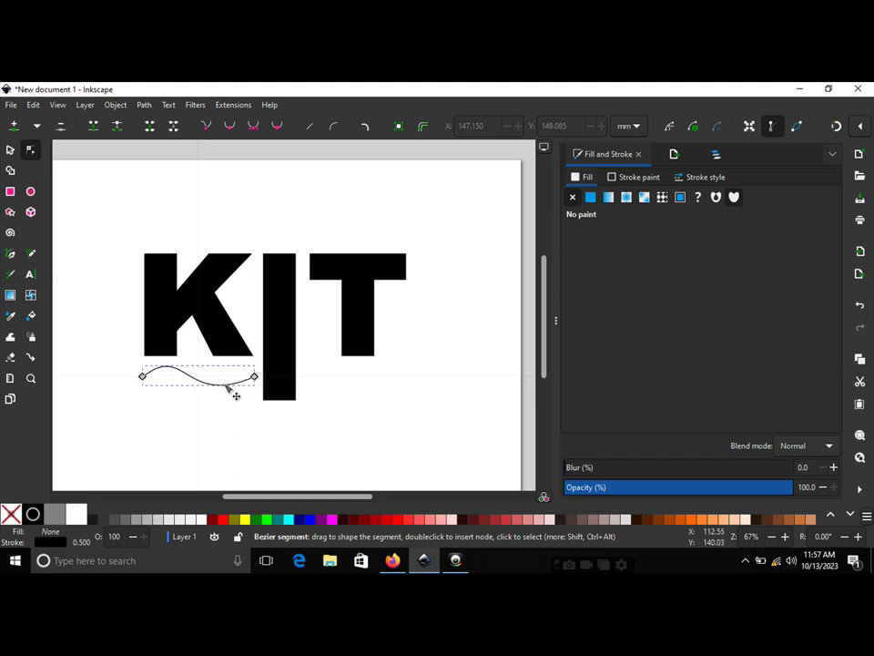
mouse_move(172, 370)
left_mouse_down()
mouse_move(225, 398)
mouse_move(222, 388)
left_mouse_up()
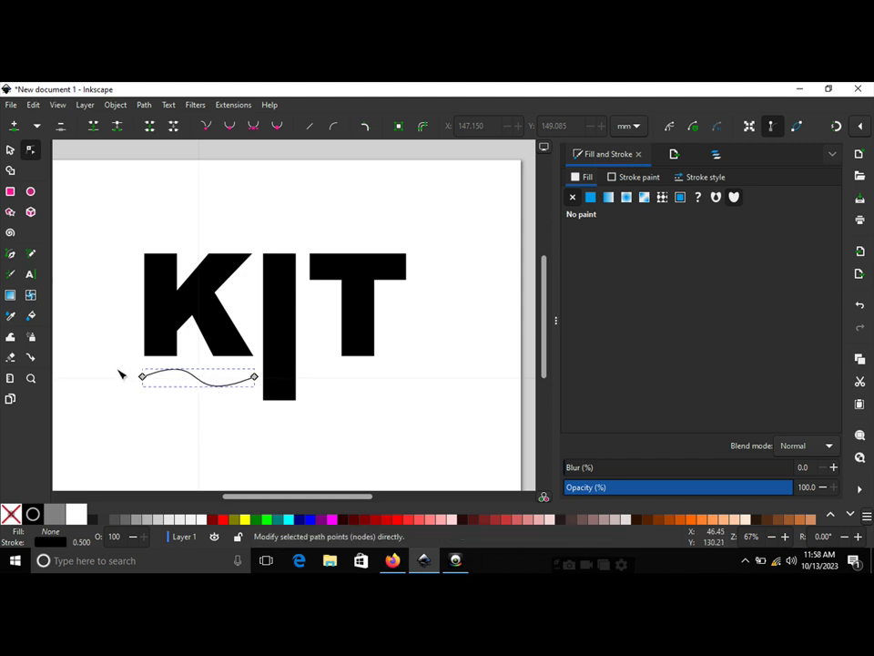
Step: Convert the wave's stroke to a filled path and pull a middle node to thicken it
left_click(11, 149)
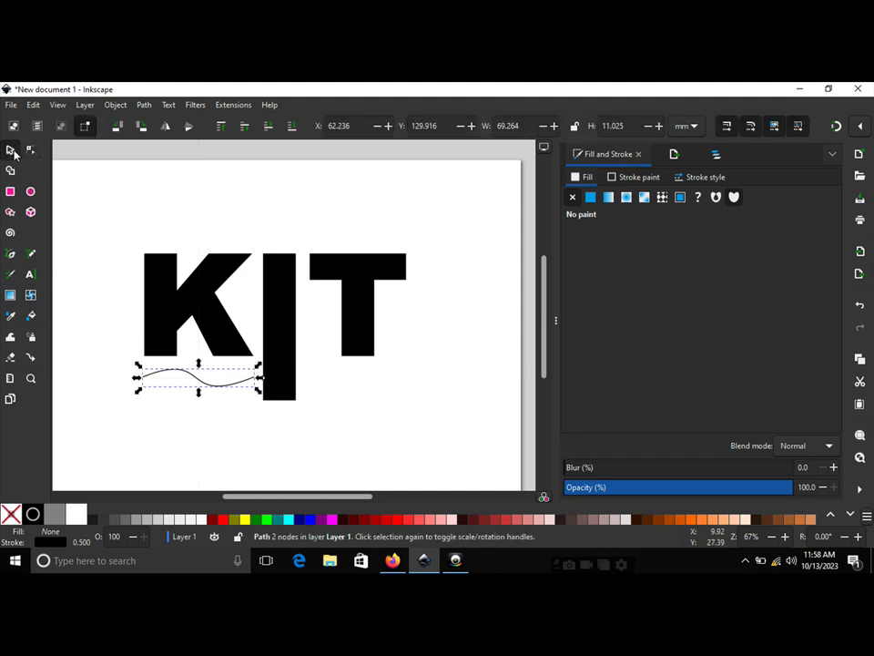
left_click(144, 105)
left_click(163, 136)
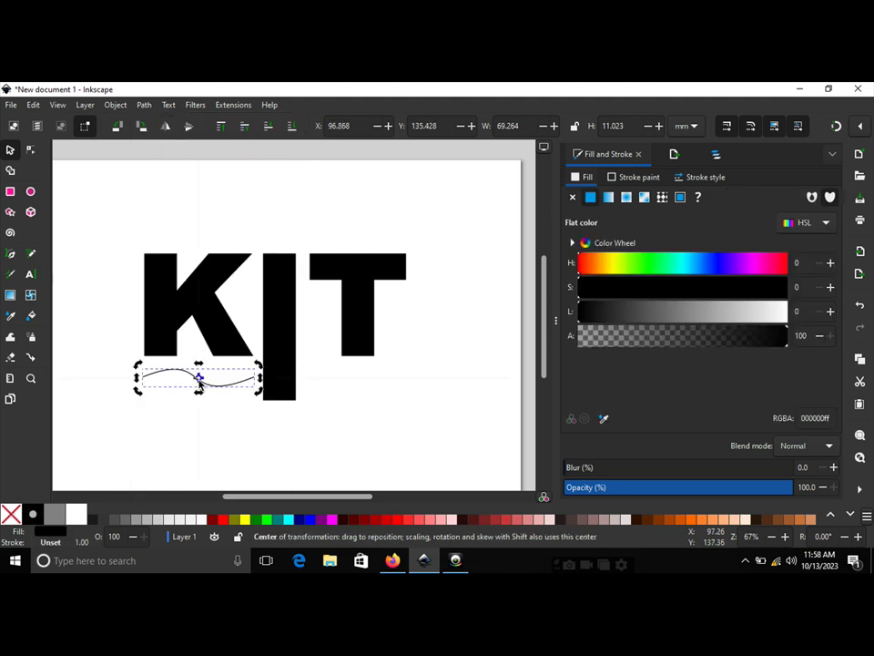
key("Escape")
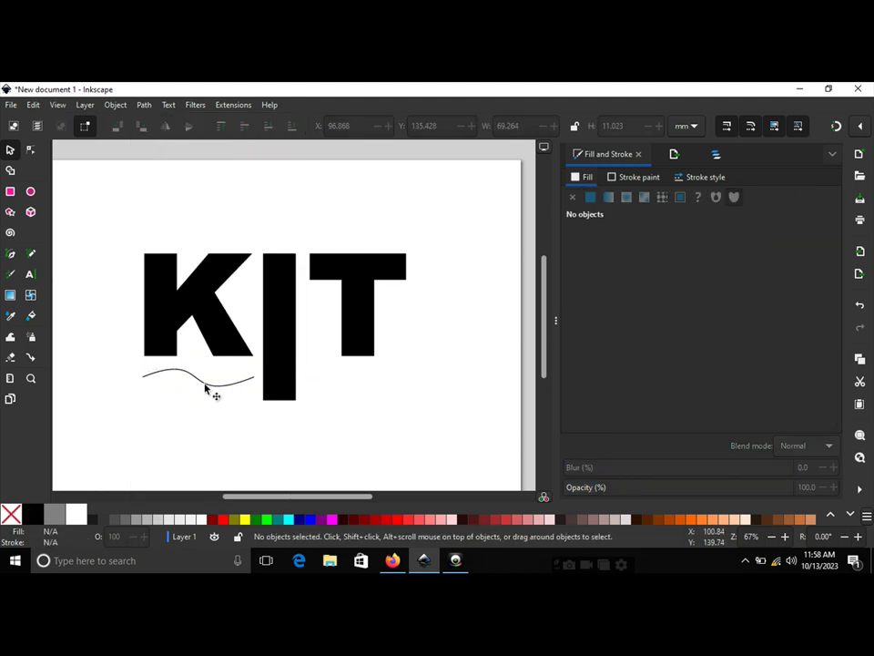
left_click(208, 387)
key("n")
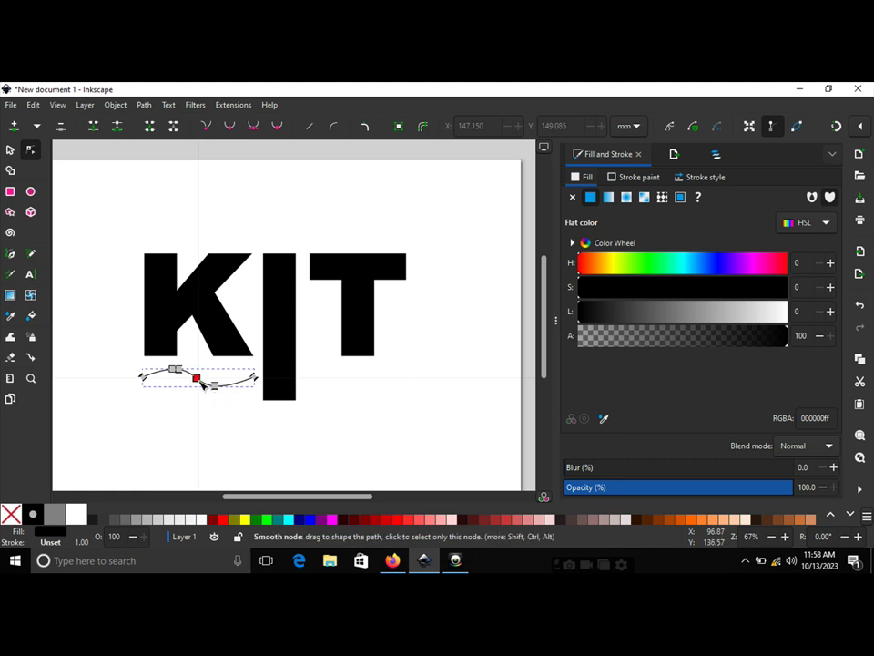
left_click_drag(199, 380, 196, 384)
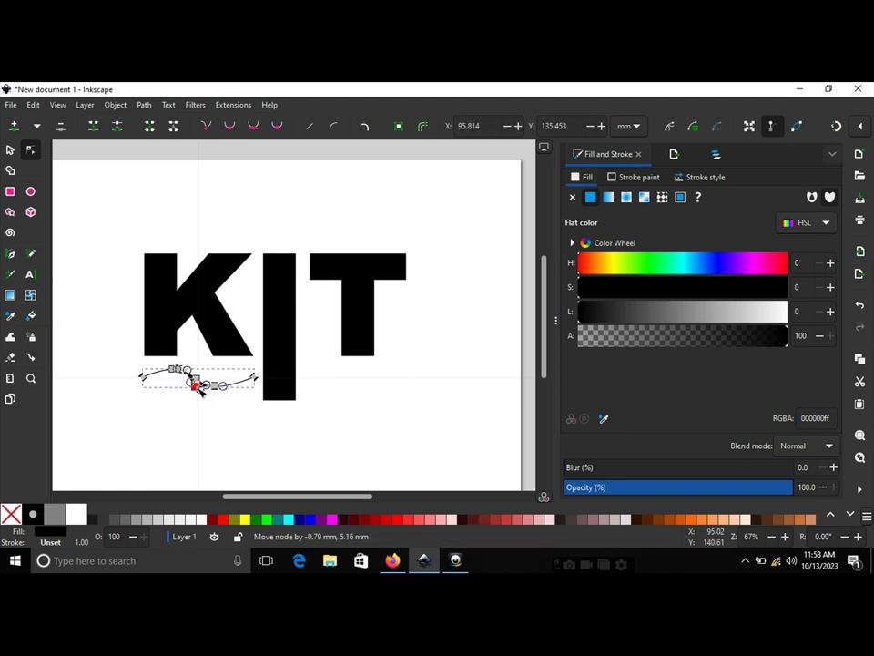
left_click(208, 403)
Step: Revert the swoosh under the K to a thin wave curve
scroll(208, 398, "up", 2)
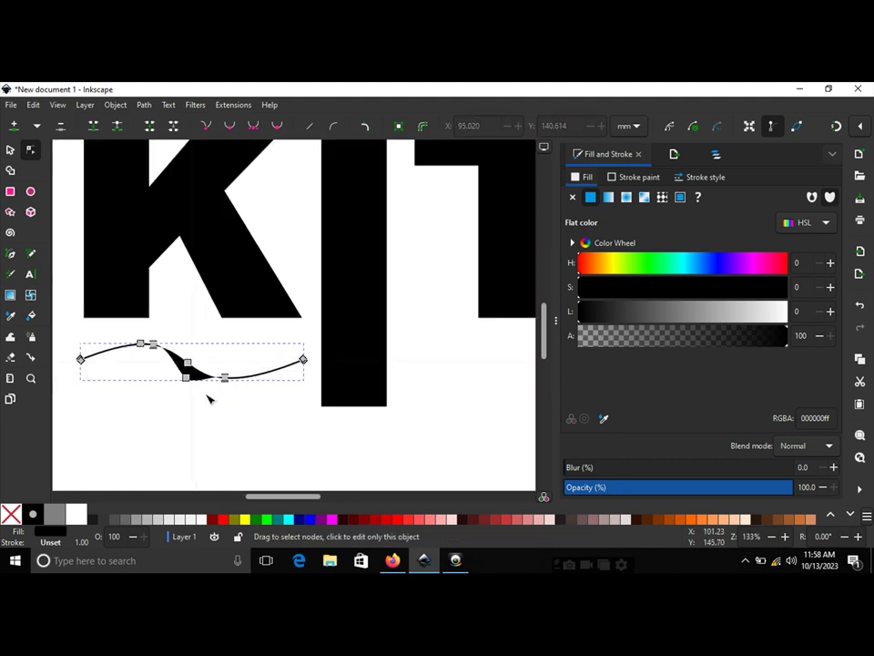
left_click(150, 343)
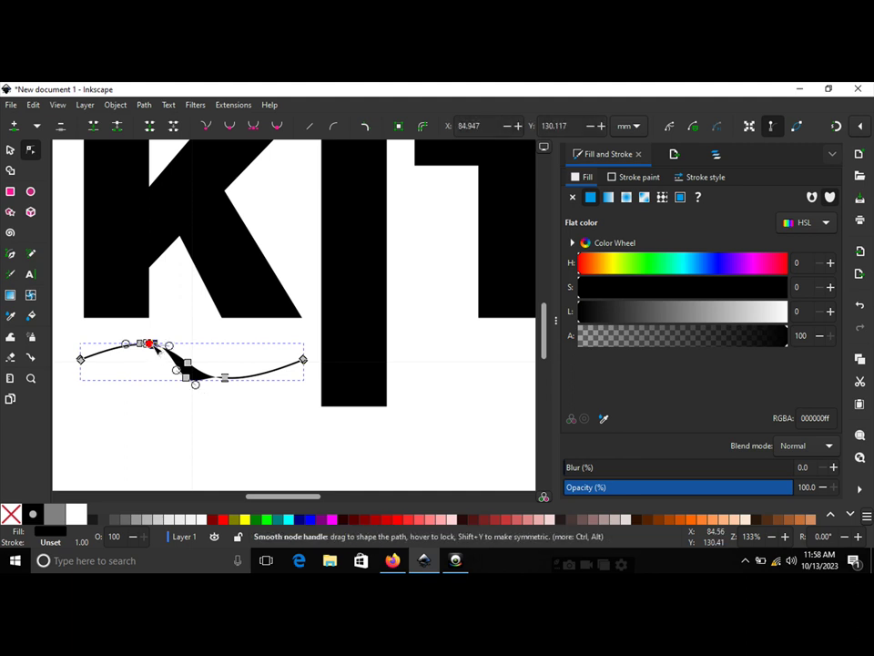
left_click(225, 378)
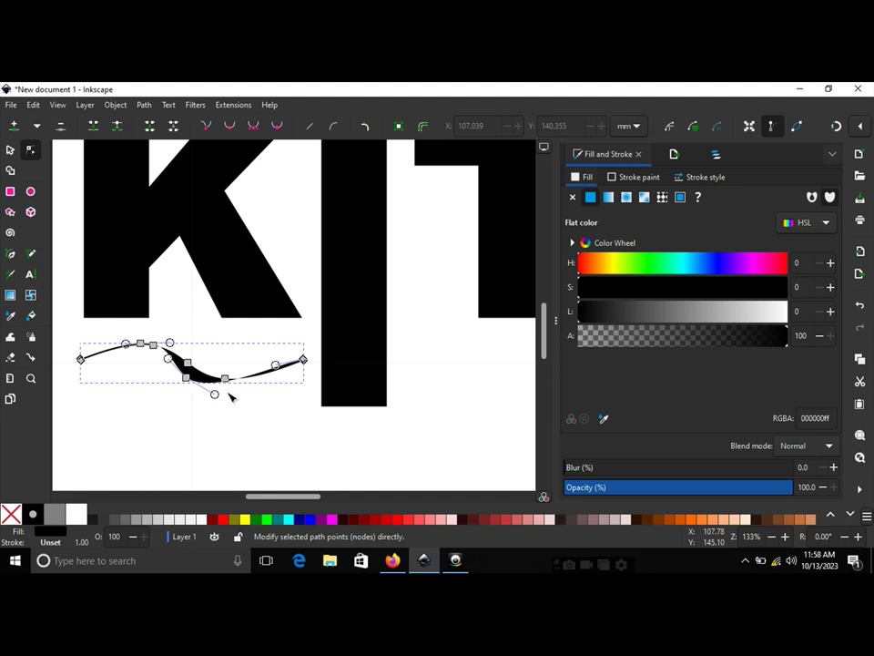
left_click(230, 396)
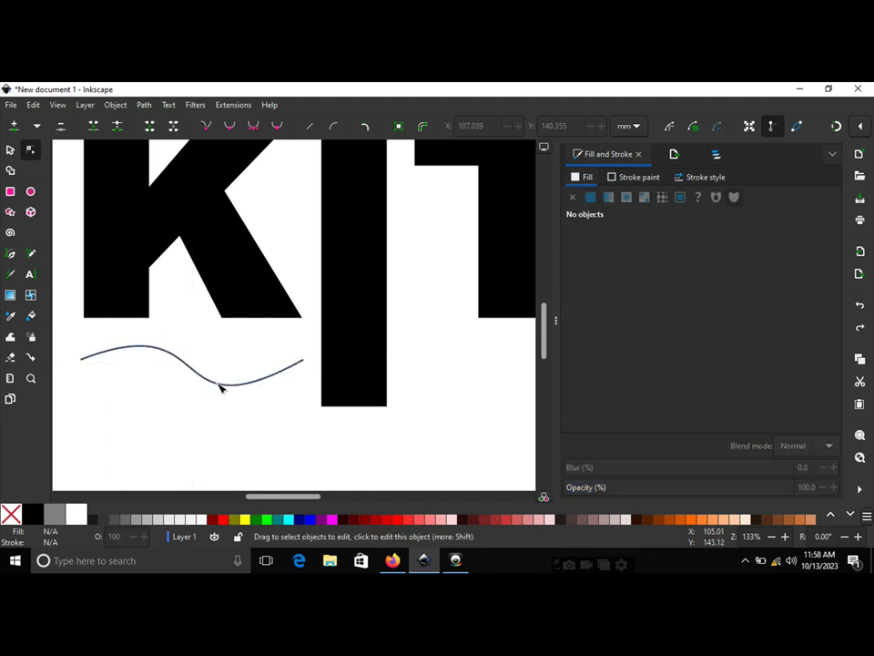
left_click(220, 387)
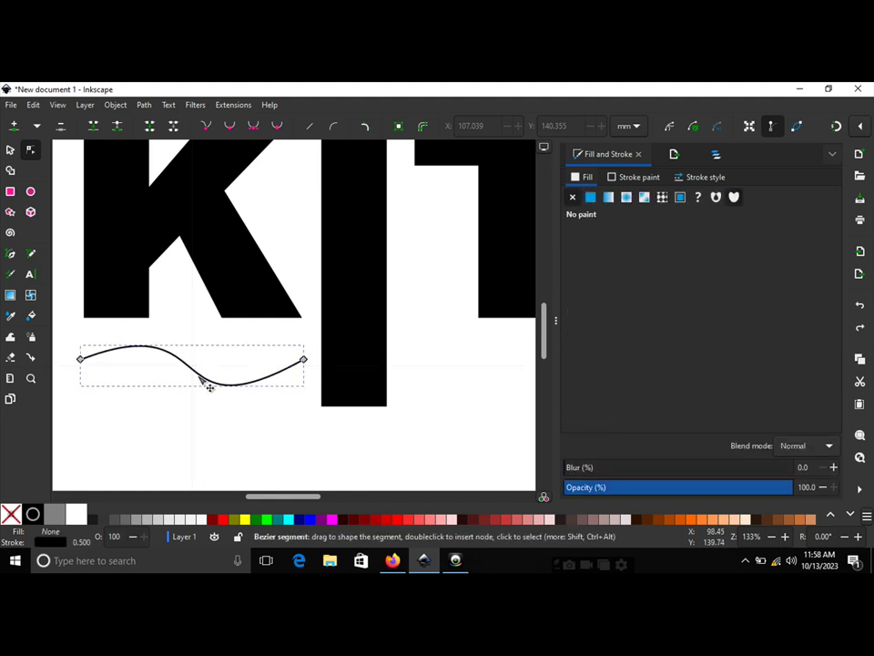
double_click(196, 373)
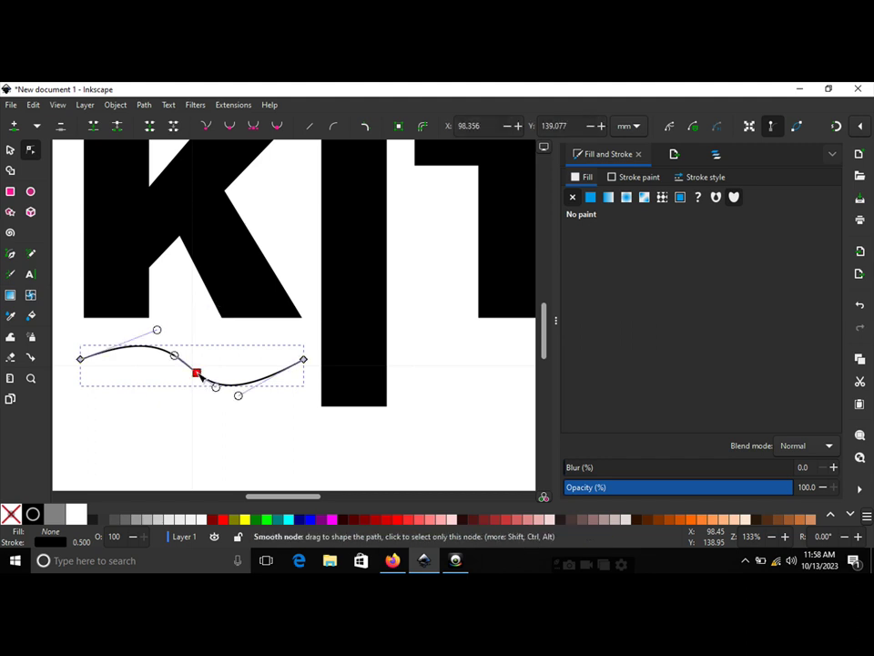
key("Delete")
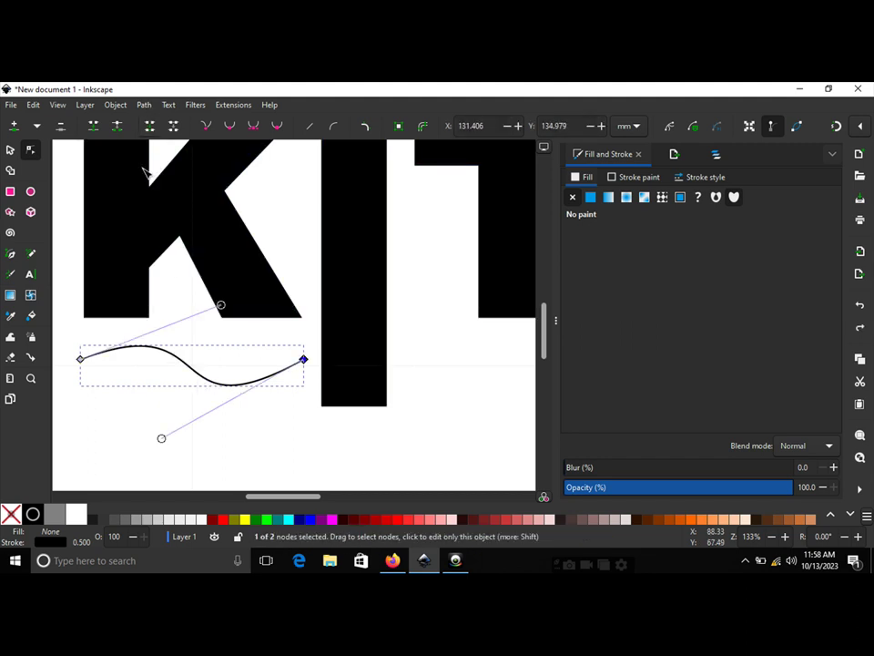
Step: Convert the wave to a filled 11-node path and adjust nodes so it tapers, thickest mid-curve
left_click(145, 106)
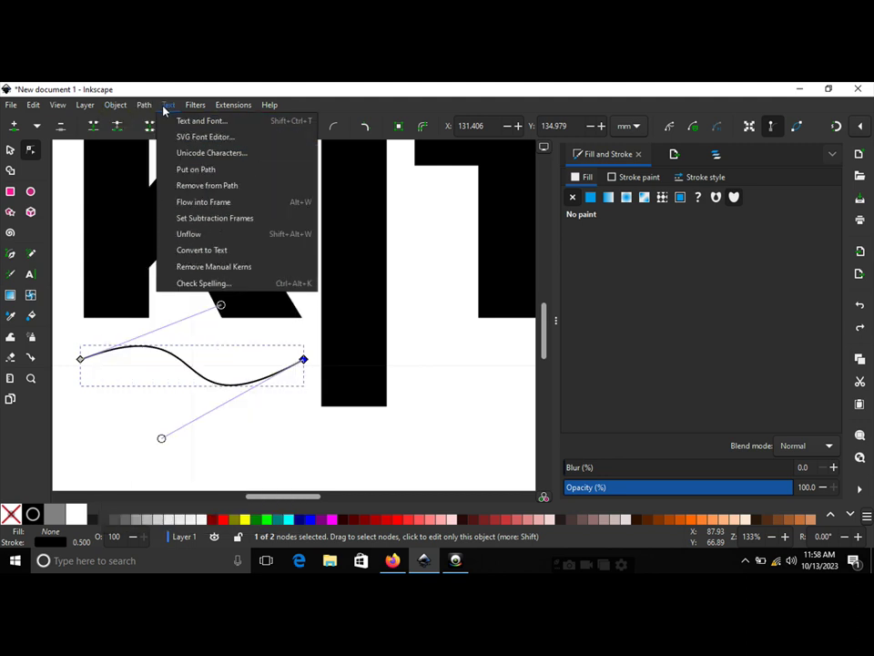
left_click(170, 136)
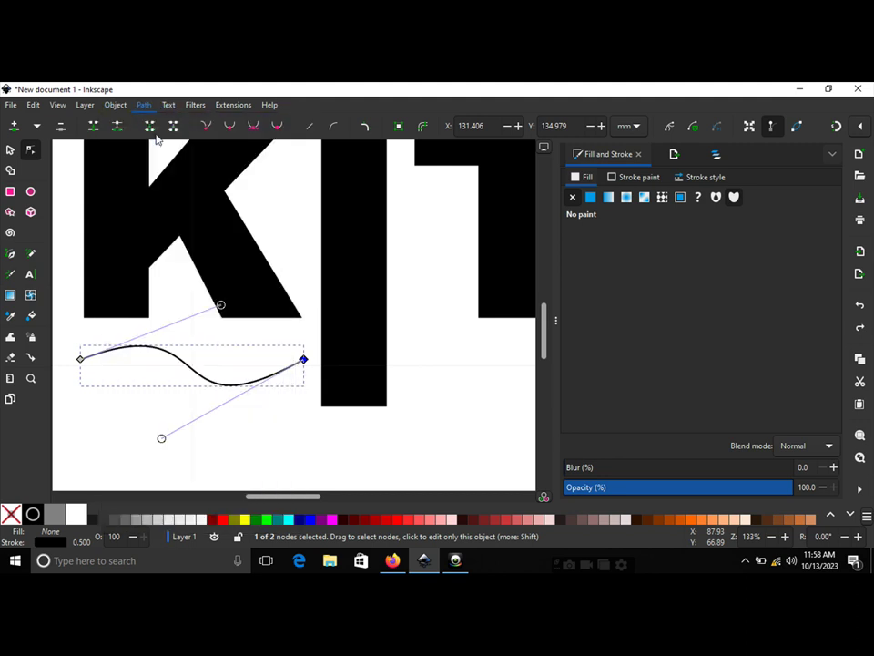
left_click_drag(192, 369, 195, 363)
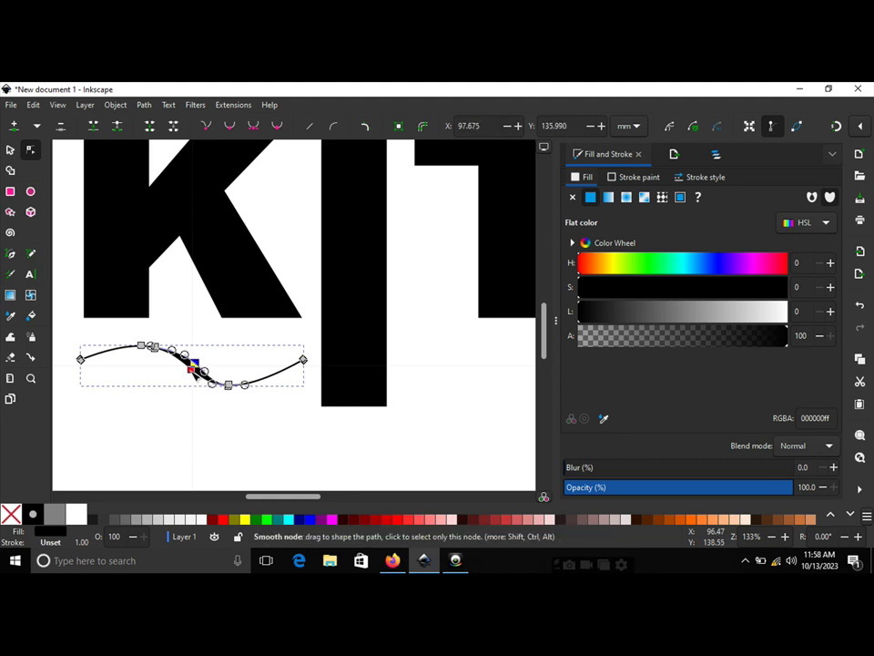
left_click_drag(195, 364, 189, 380)
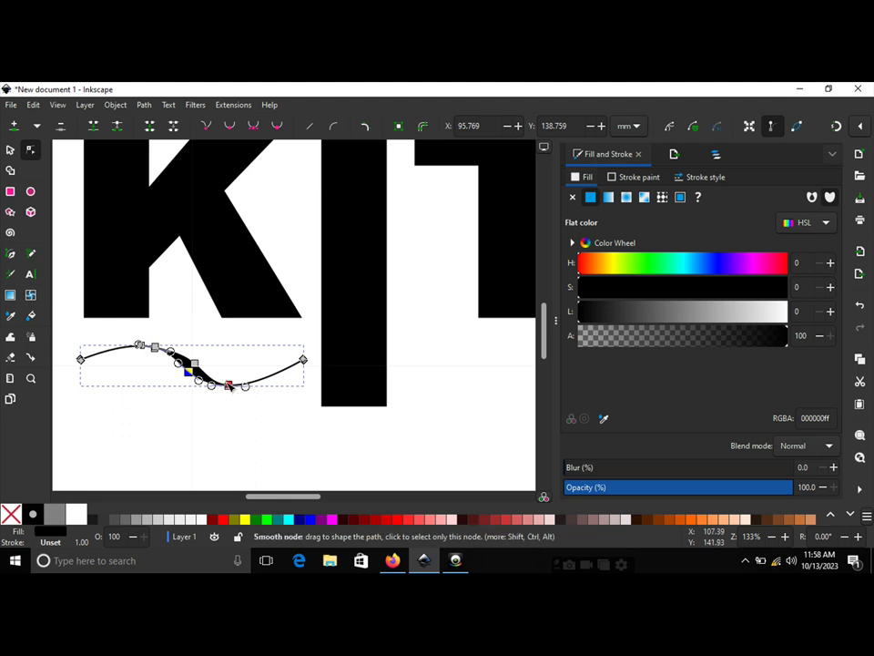
left_click_drag(228, 386, 229, 380)
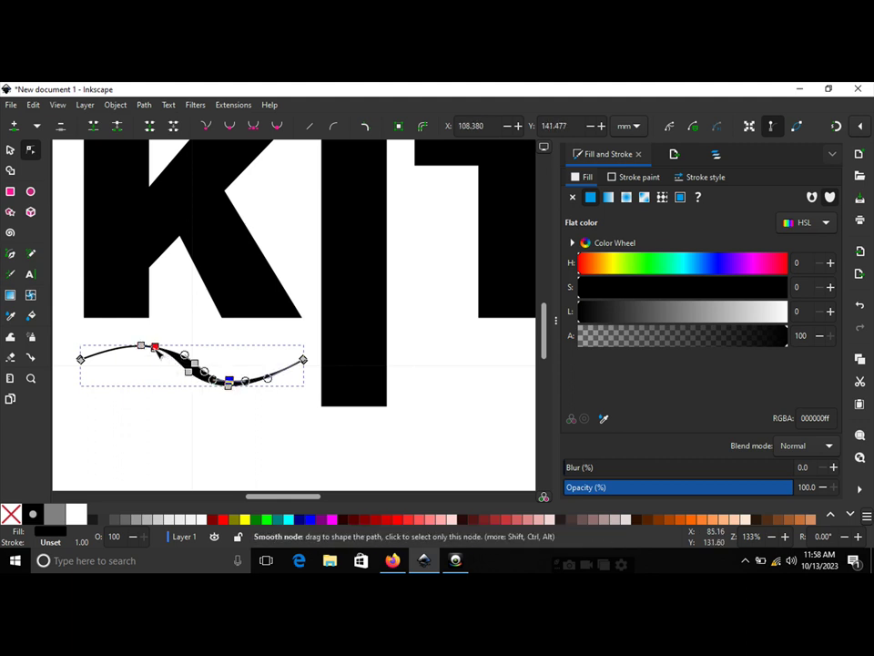
left_click(159, 361)
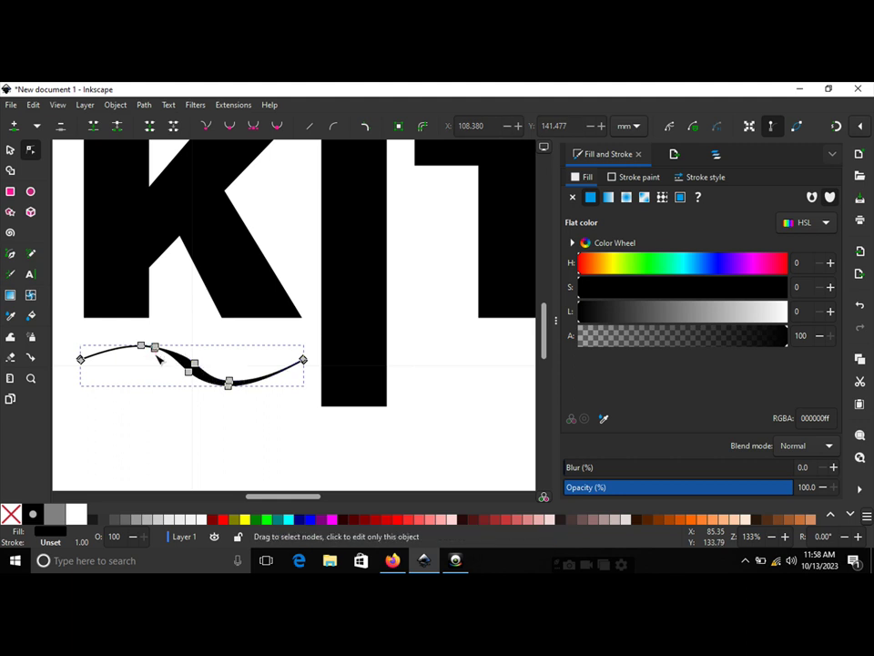
left_click_drag(156, 353, 157, 355)
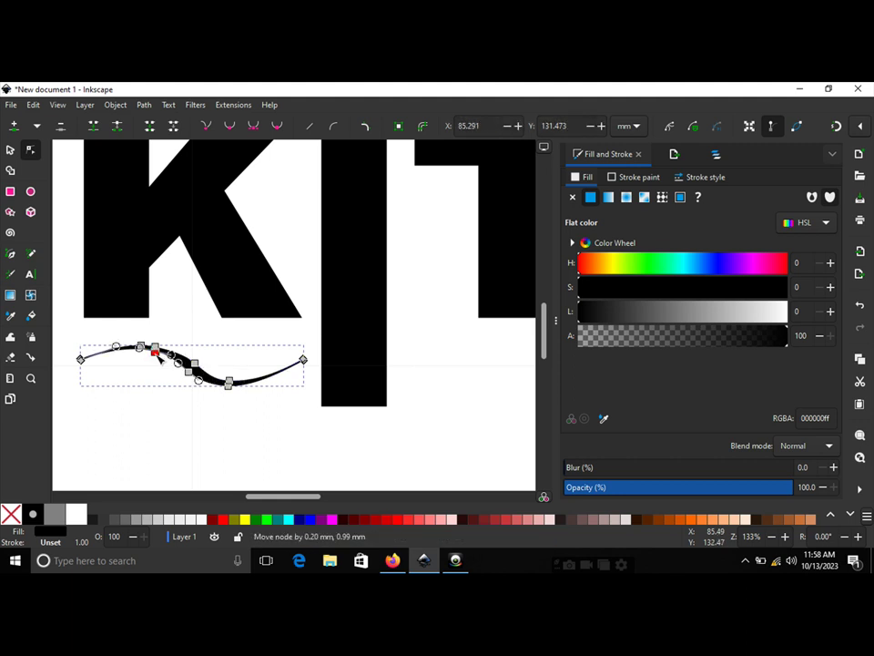
left_click(154, 390)
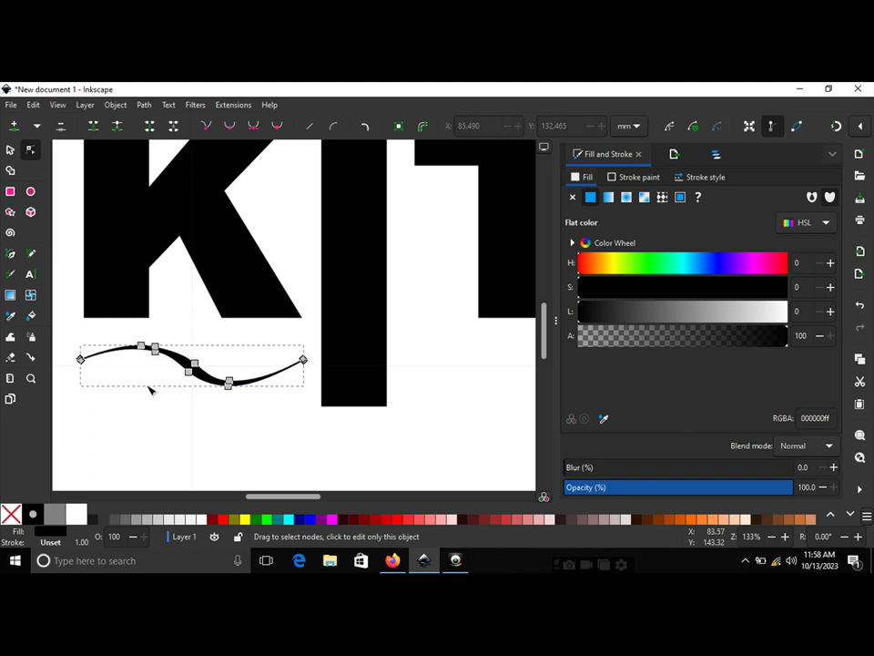
left_click(10, 151)
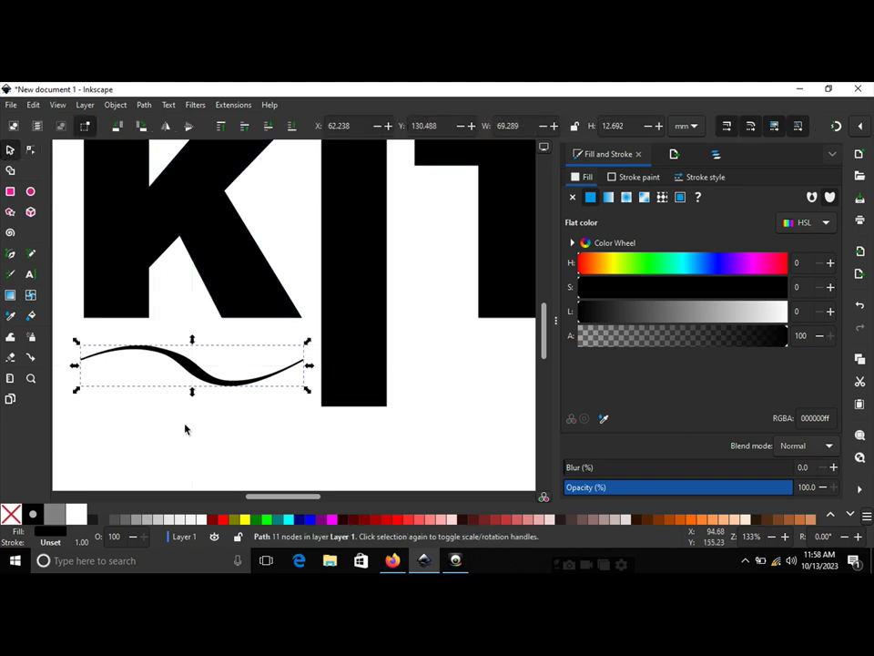
Step: Duplicate the swoosh under the K and place the copy just below the original
key("ctrl")
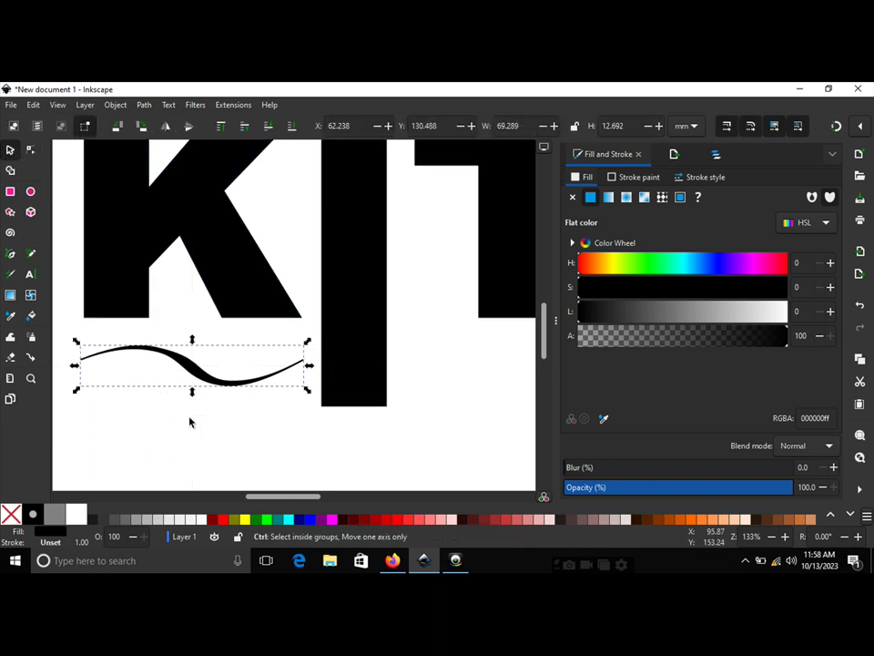
key("ctrl+d")
mouse_move(195, 363)
left_mouse_down()
mouse_move(201, 390)
mouse_move(186, 382)
left_mouse_up()
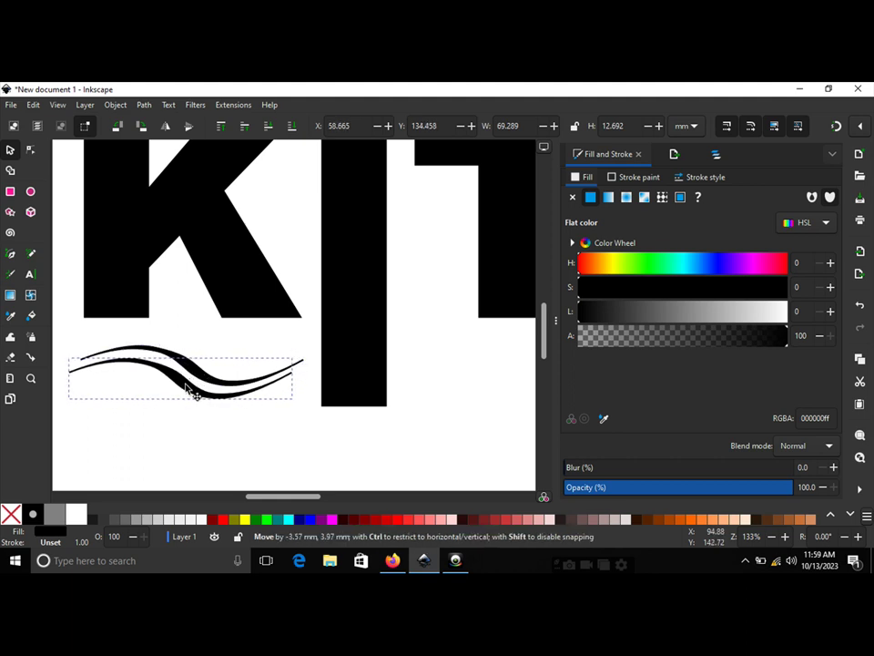
left_click_drag(186, 386, 188, 388)
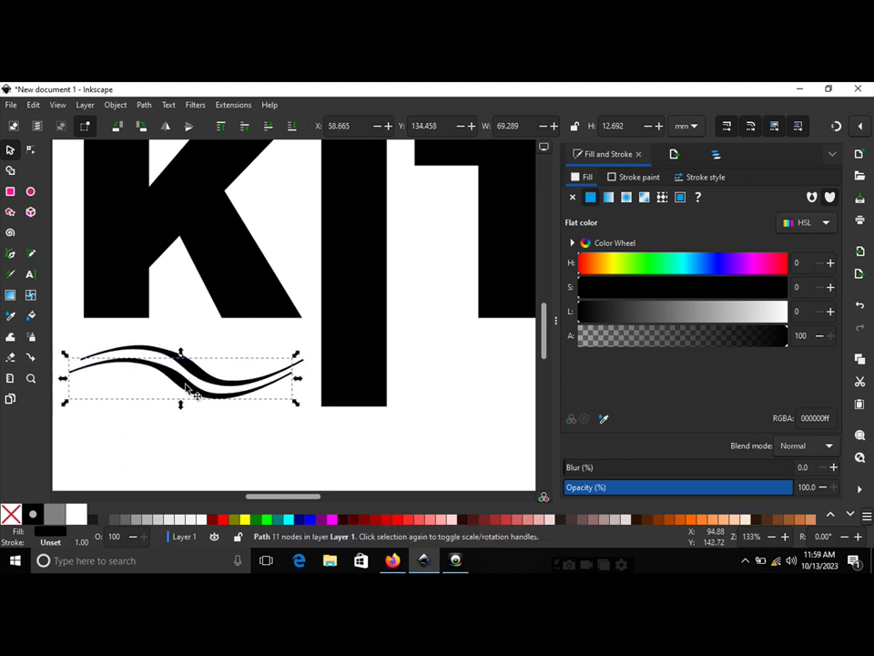
scroll(201, 425, "down", 2, "ctrl")
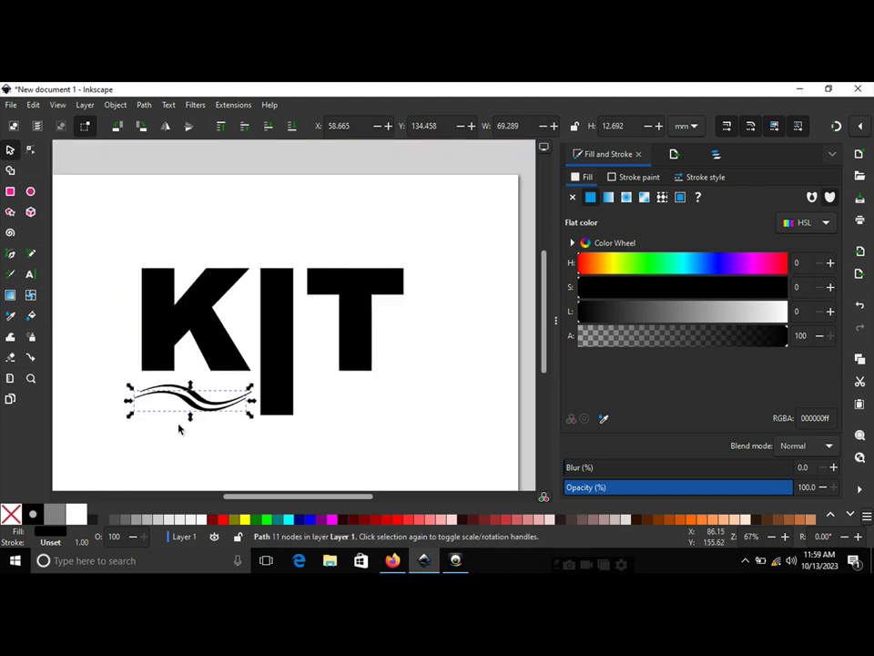
Step: Copy the pair of swooshes across to sit beneath the T
left_click(179, 389, "shift")
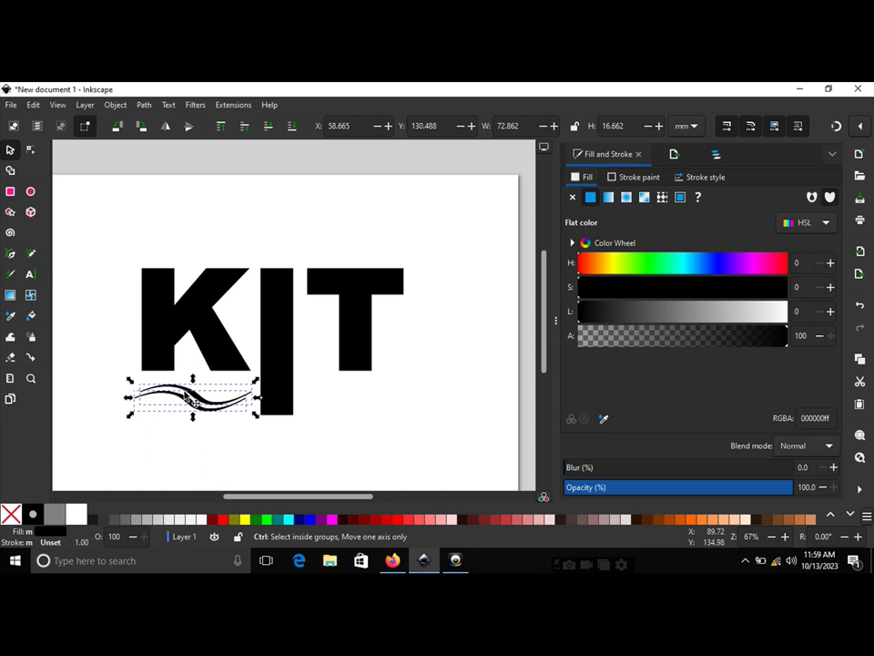
left_click_drag(188, 398, 365, 401)
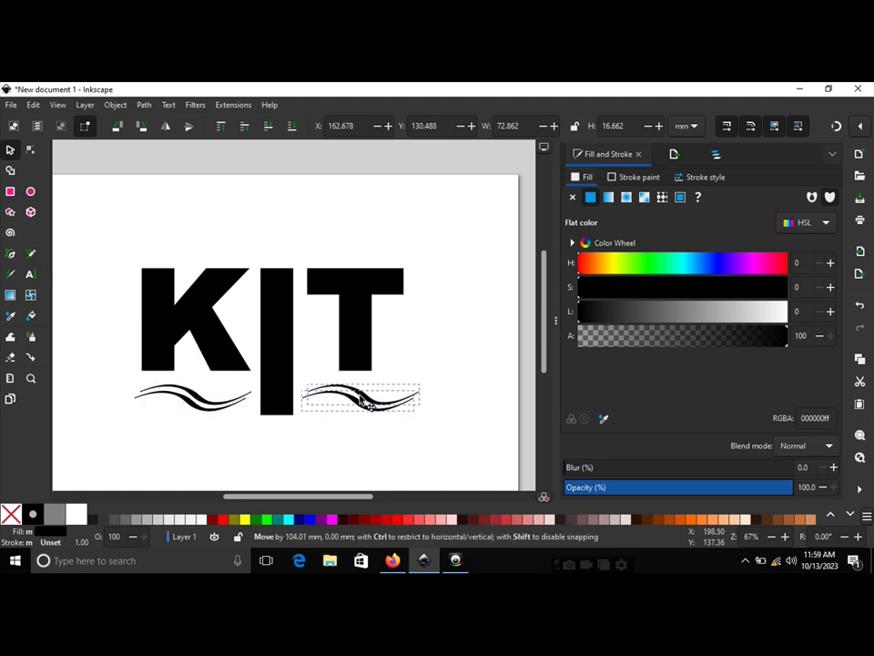
left_click_drag(363, 401, 361, 400)
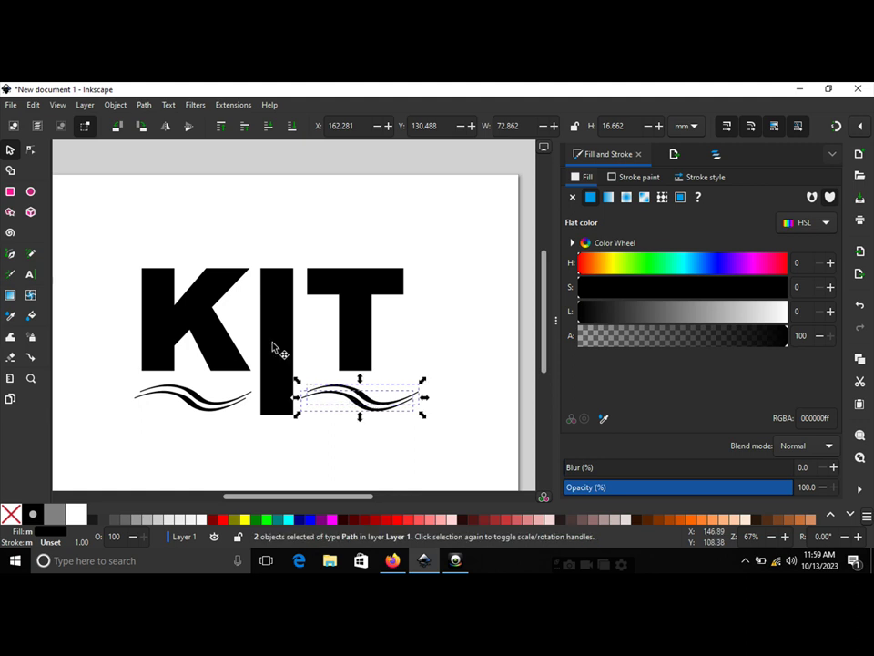
left_click(233, 239)
left_click(10, 192)
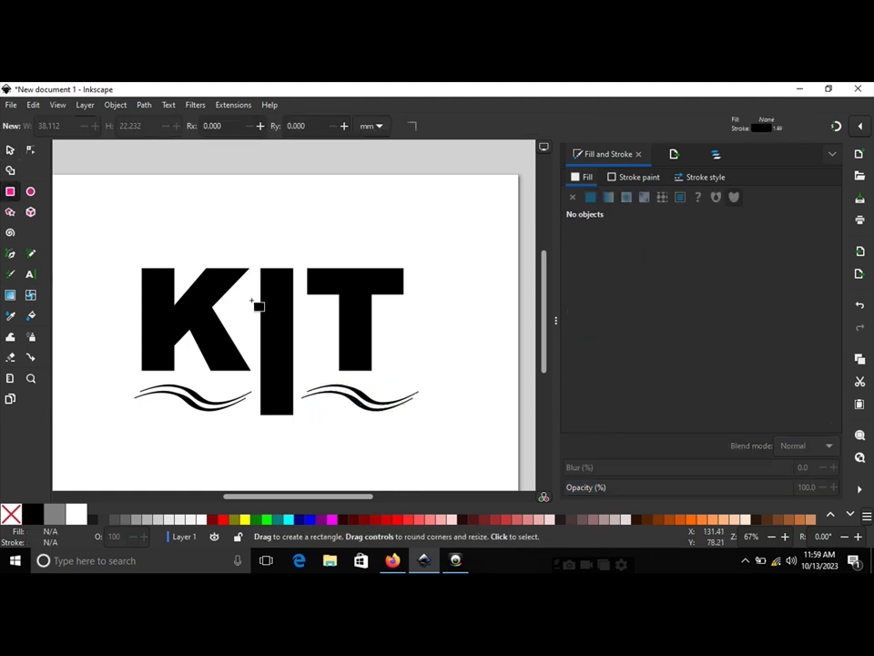
Step: Draw a black-filled 32 × 22 mm rectangle over the upper I stem and select it with the letters
left_click_drag(252, 298, 303, 337)
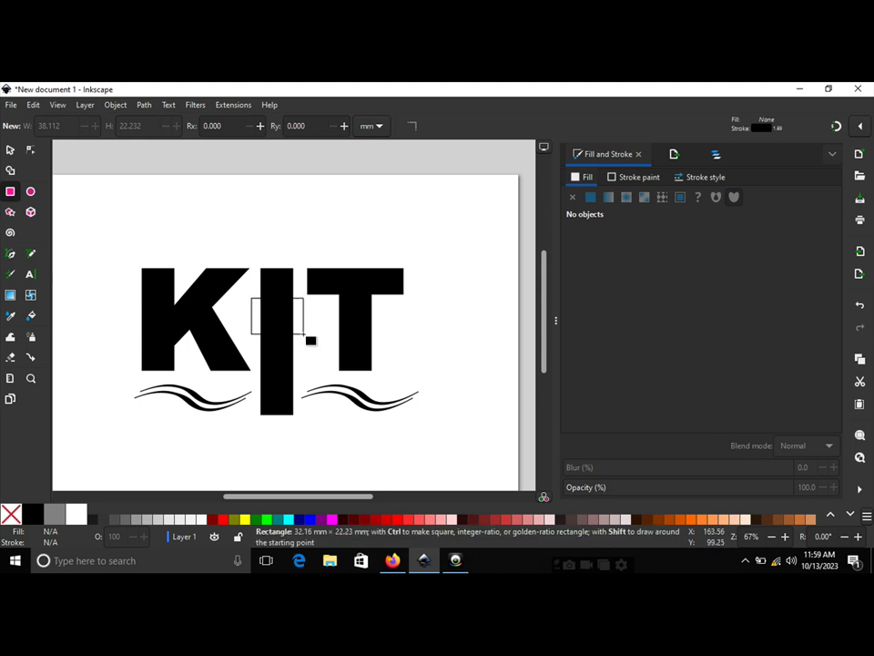
left_click_drag(303, 336, 304, 333)
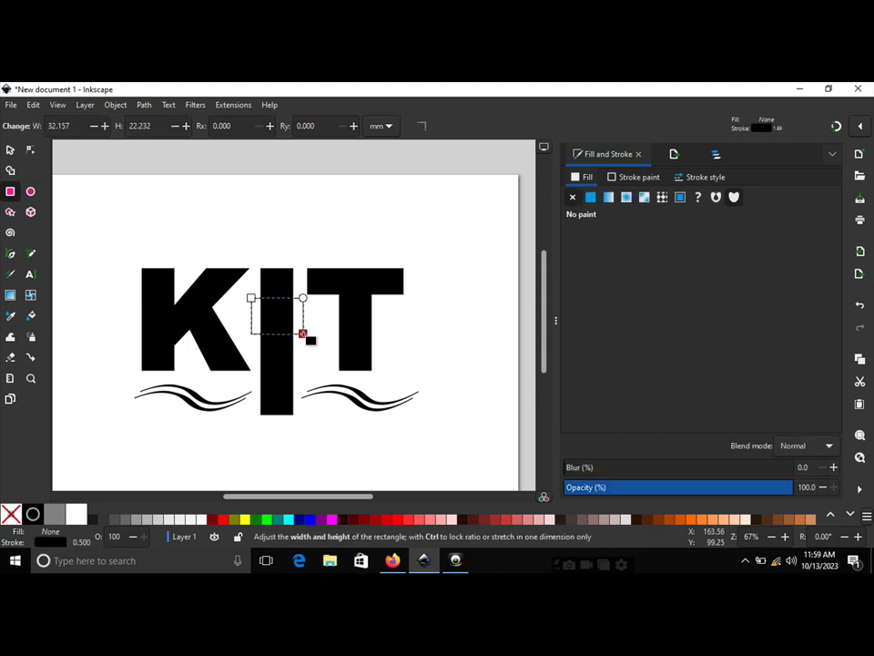
left_click(590, 197)
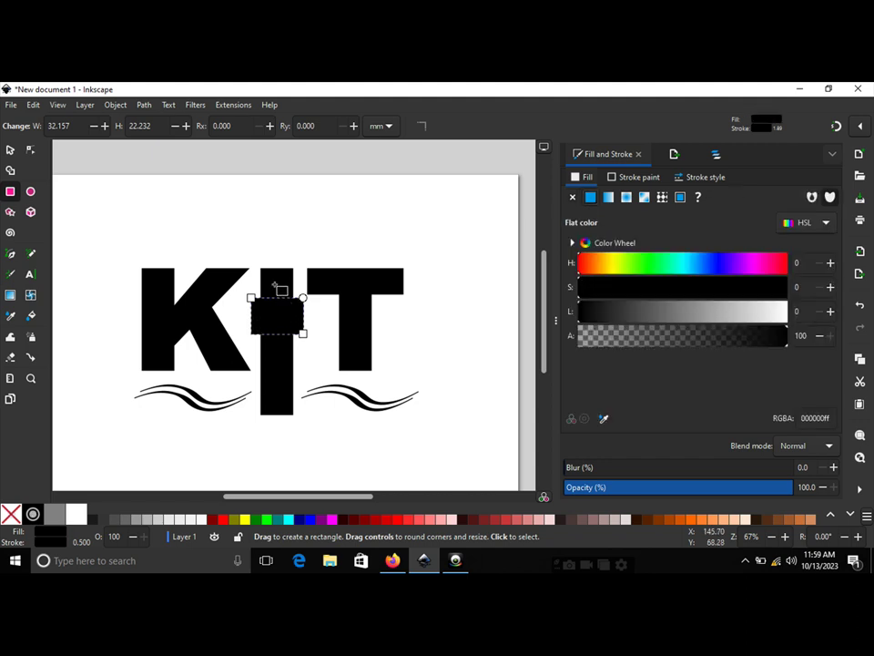
left_click(9, 151)
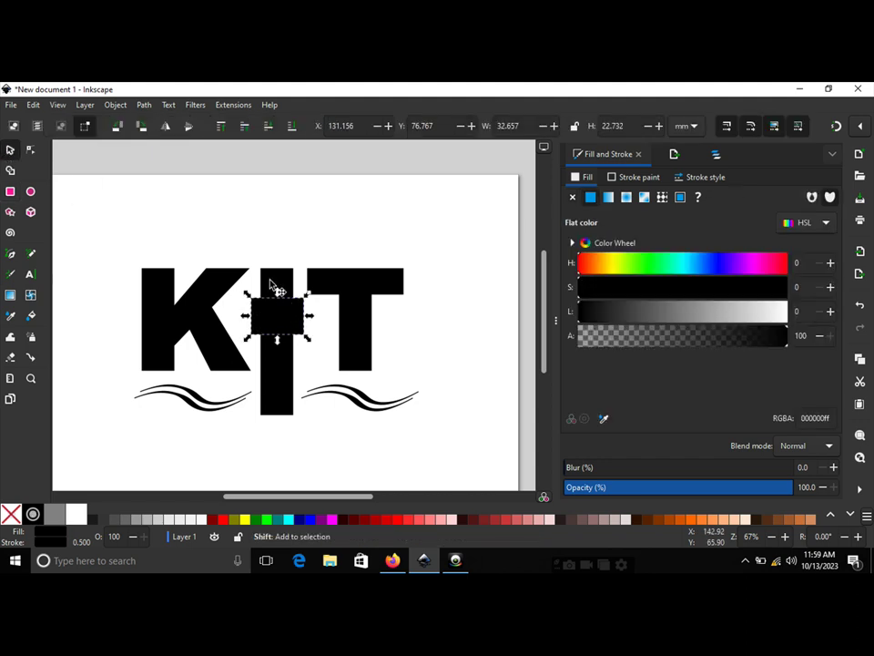
left_click(273, 283, "shift")
Step: Apply Path > Division with the rectangle and delete the slice between the I's dot and stem
left_click(142, 105)
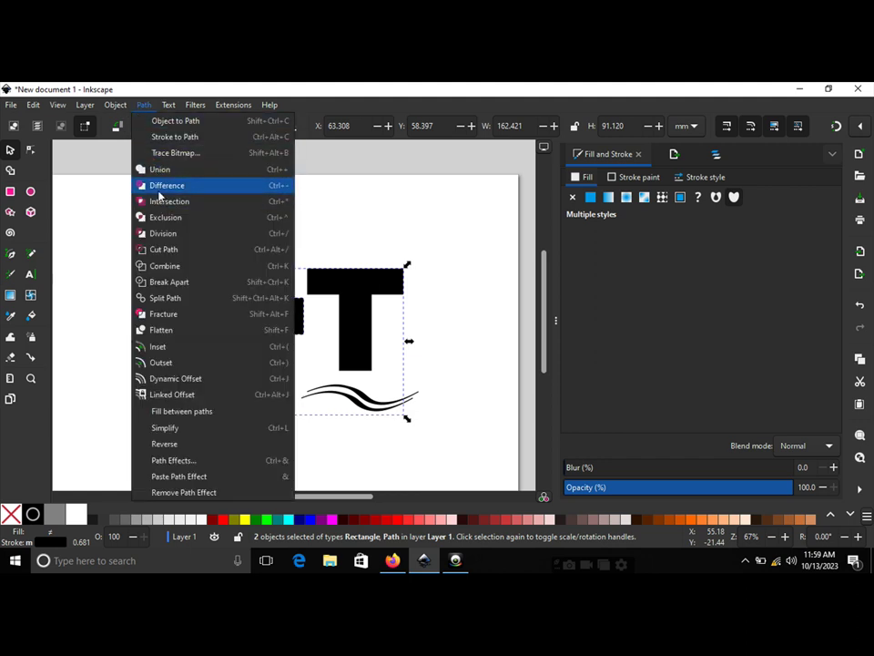
left_click(164, 234)
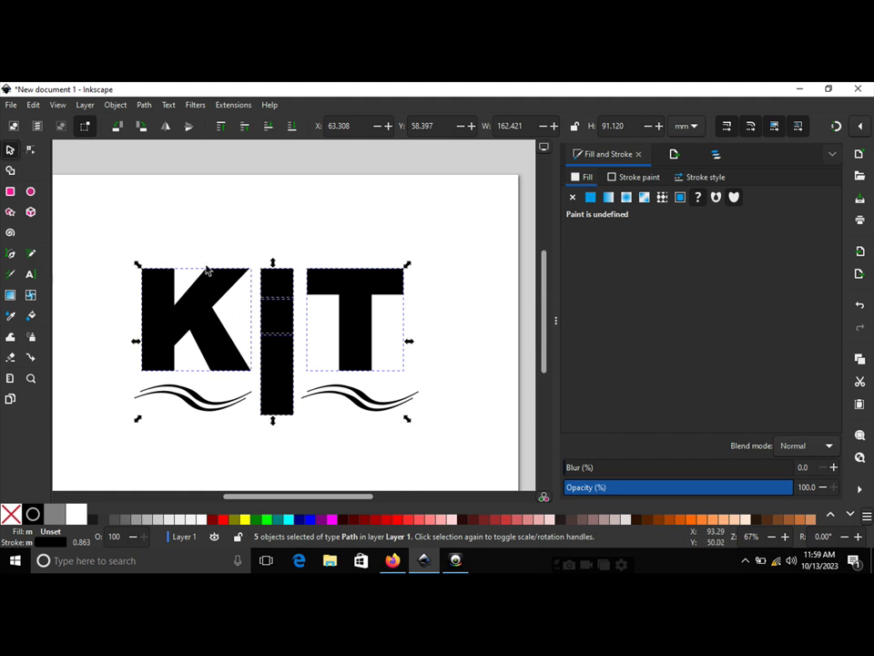
left_click(237, 226)
left_click(280, 319)
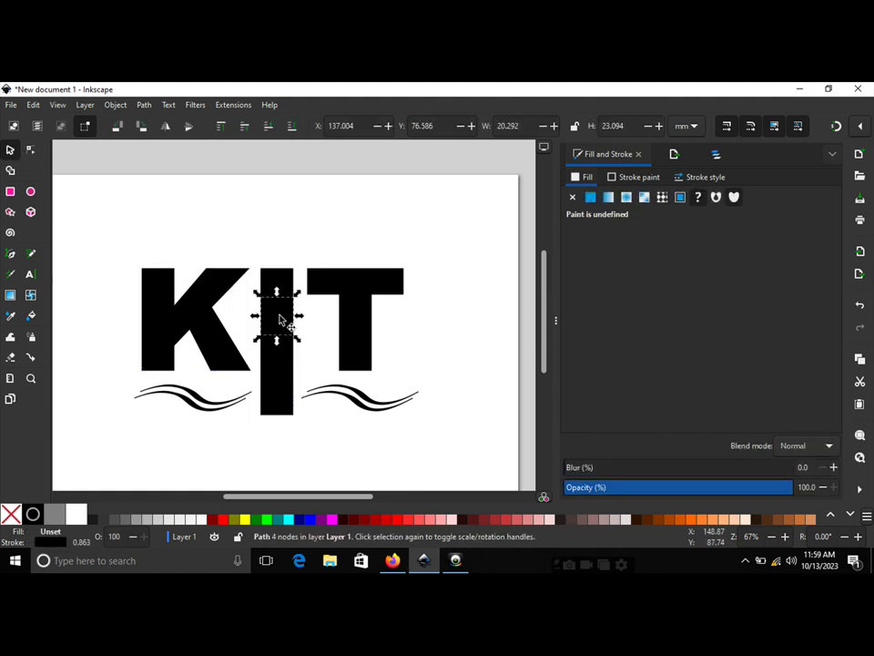
key("Delete")
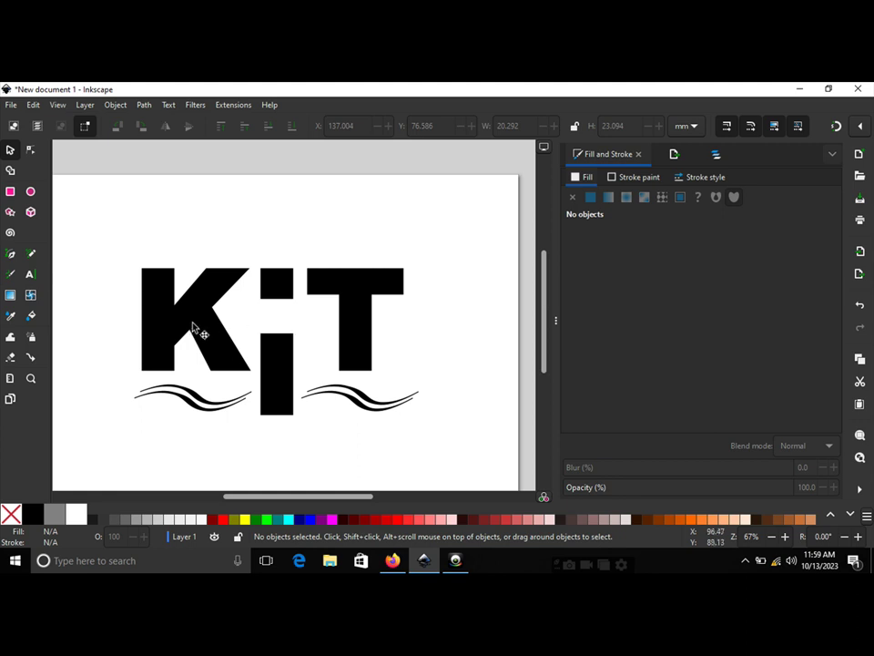